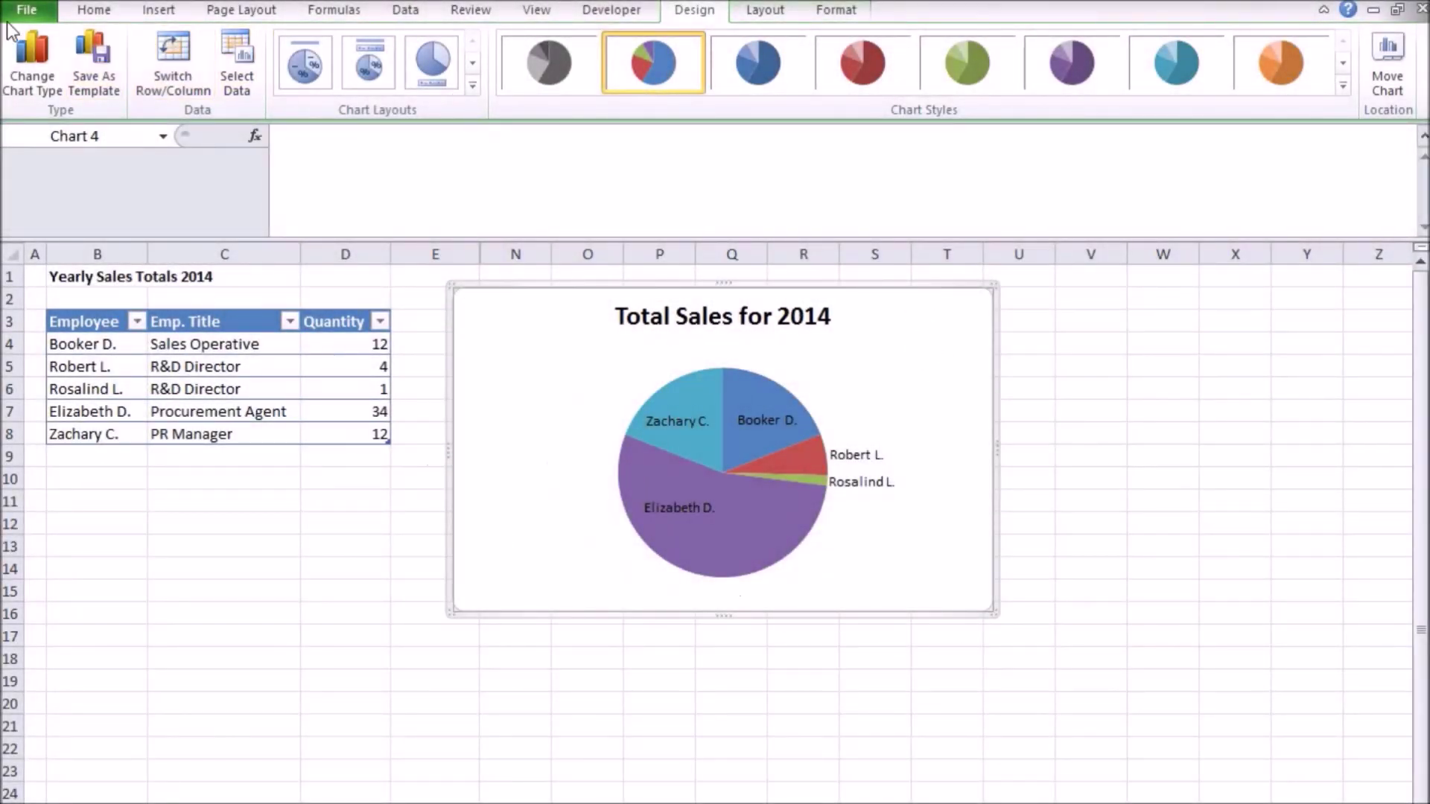
# Step: Preview the example chart in File > Print, then return to the 2013/2014 sales sheet with pie charts
pyautogui.click(26, 10)
pyautogui.click(33, 306)
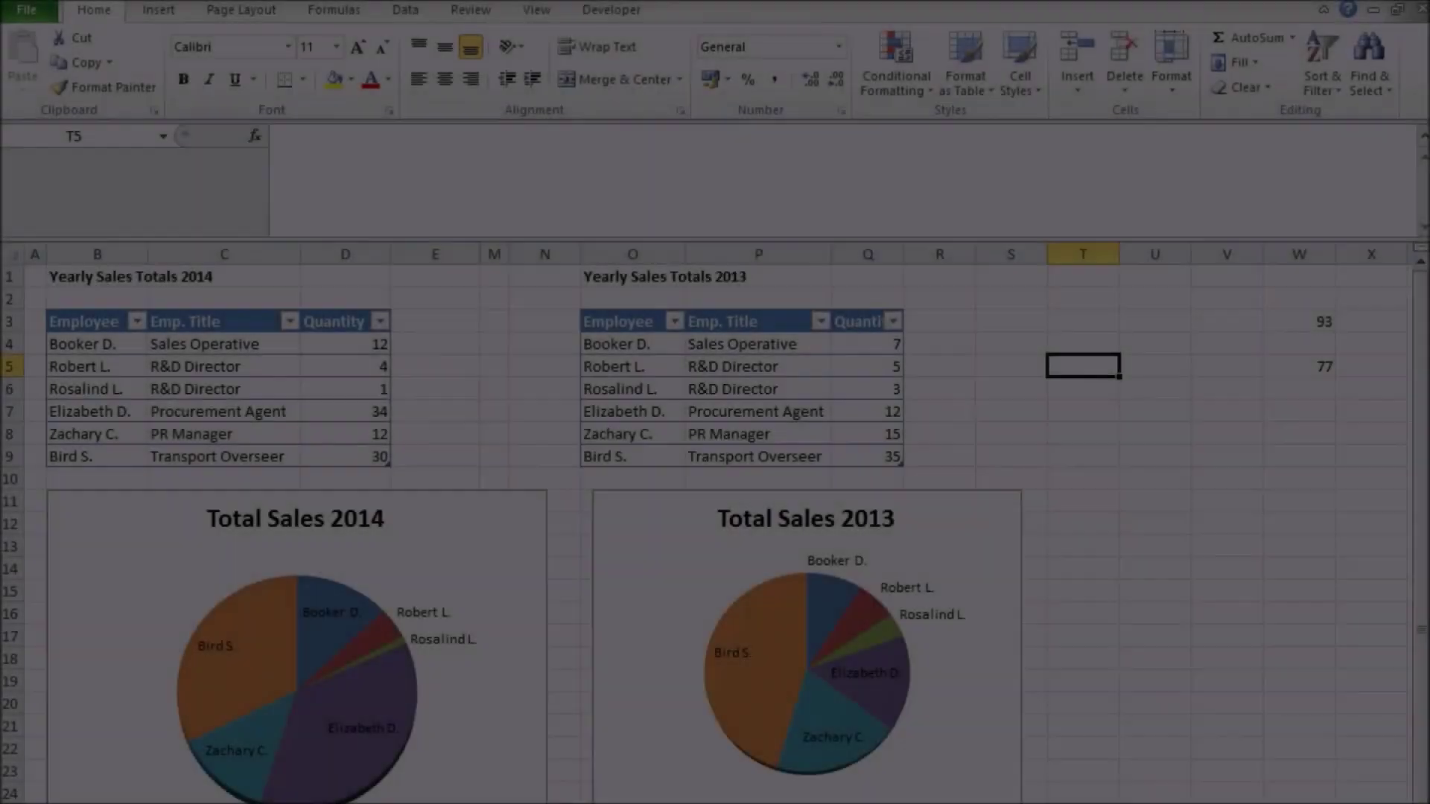
pyautogui.scroll(-1, 1096, 500)
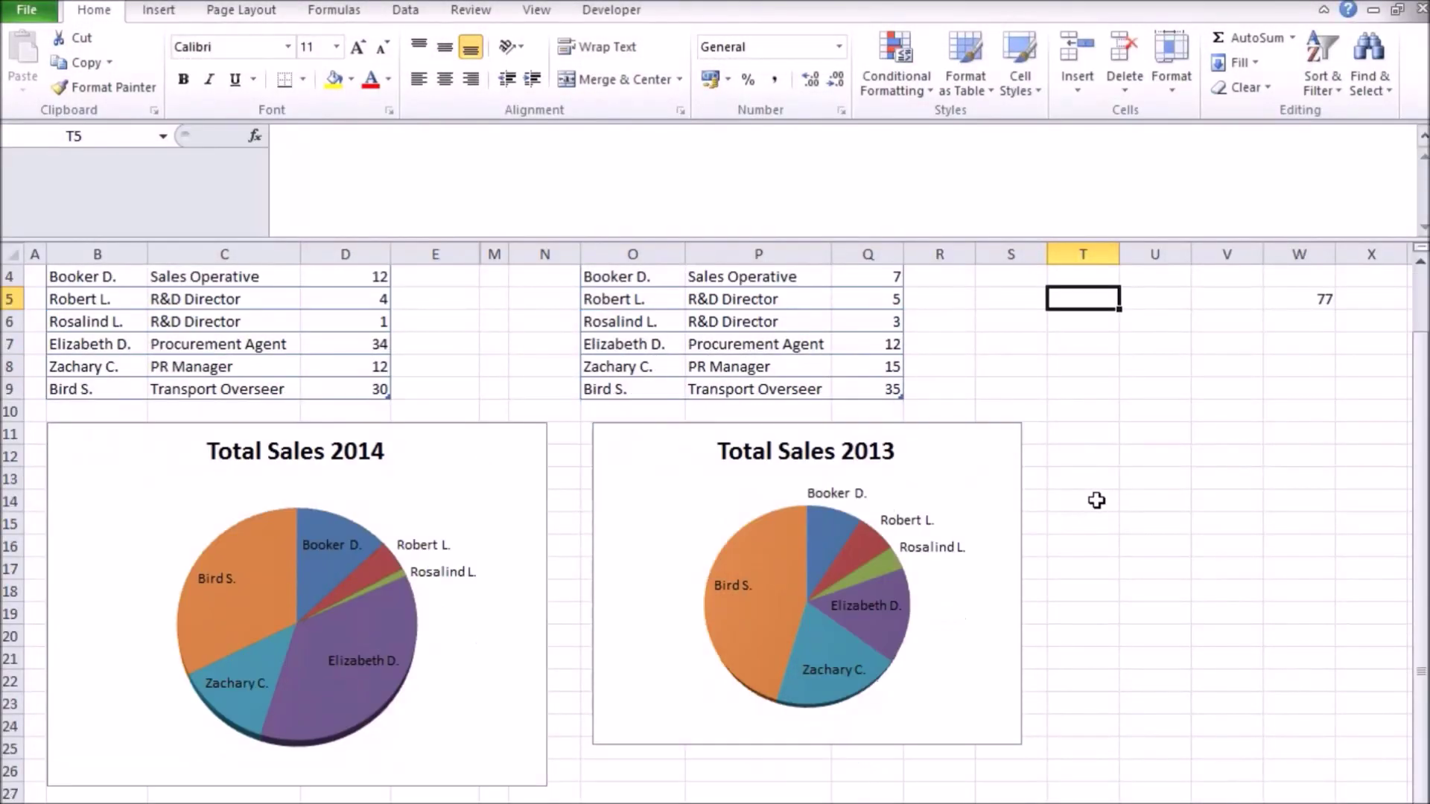
pyautogui.scroll(1, 1096, 500)
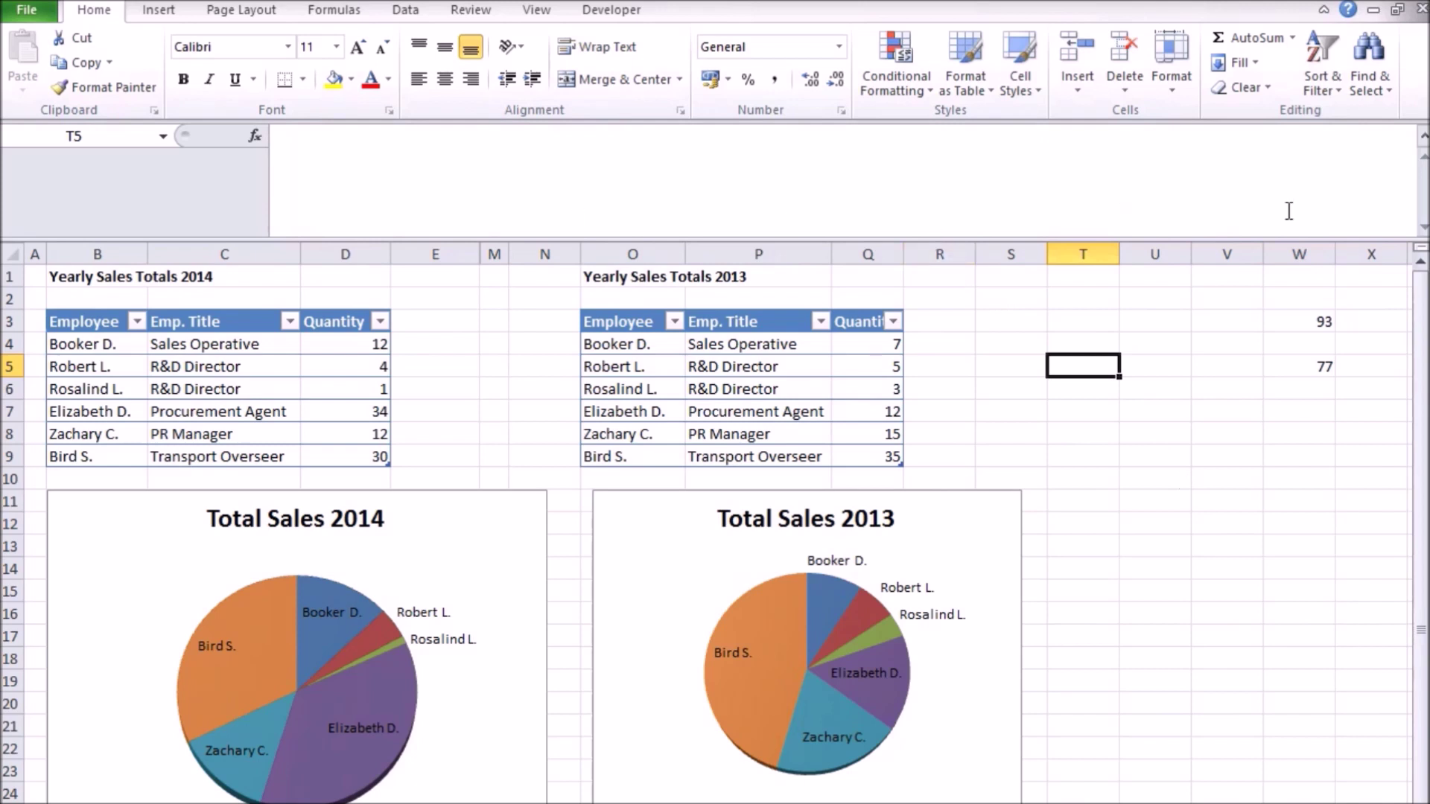
pyautogui.hotkey('ctrl', 'shift', 'u')
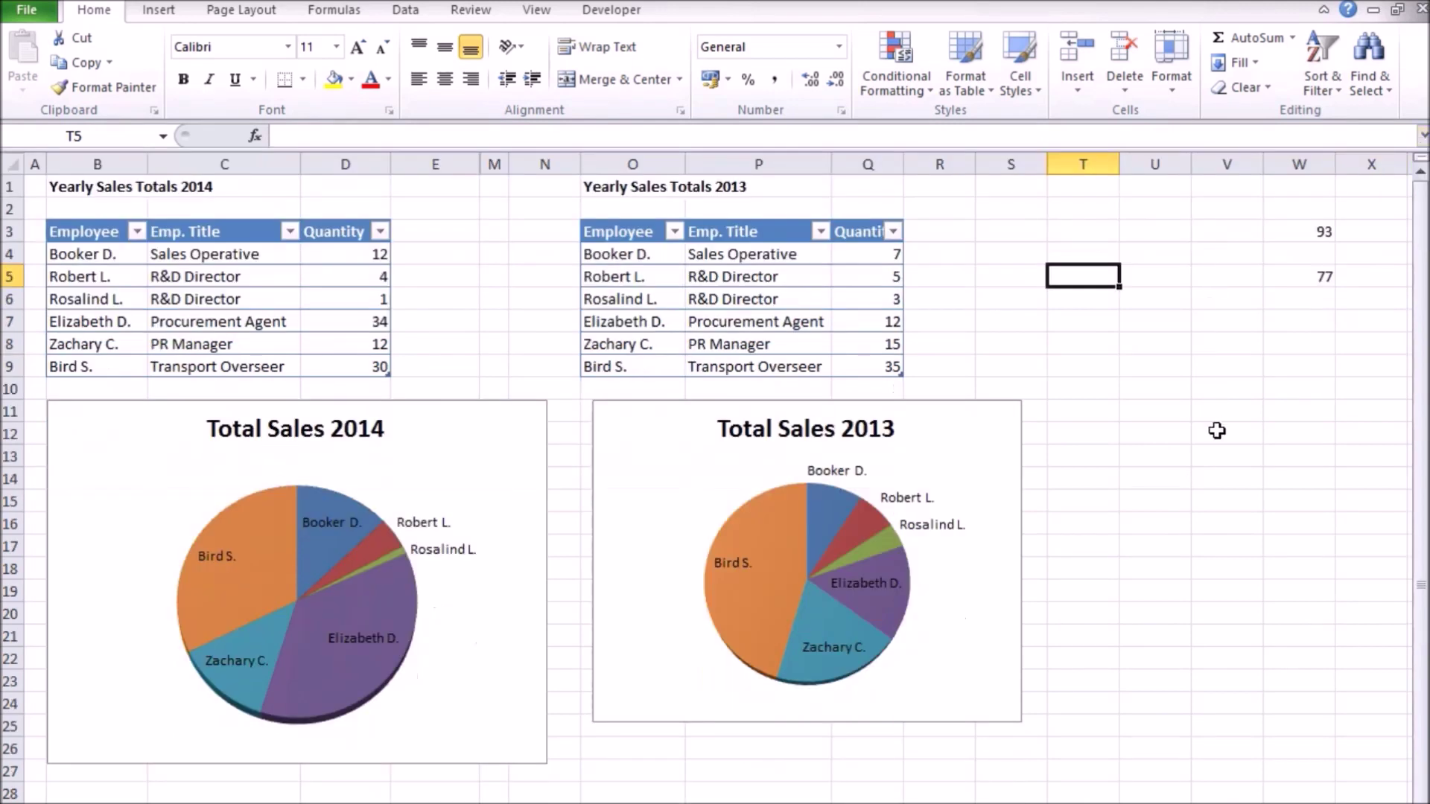
pyautogui.click(1216, 431)
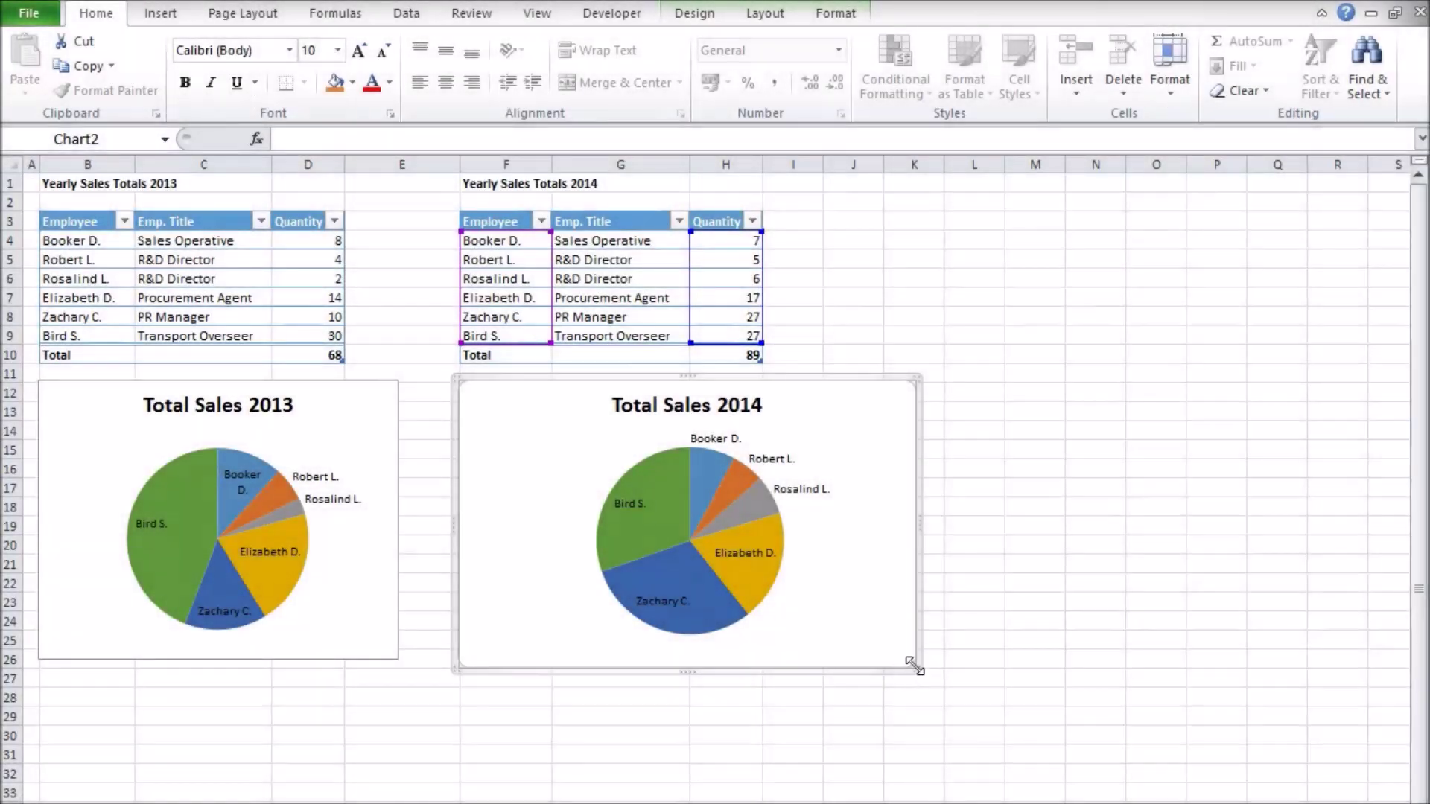
# Step: Enlarge the Total Sales 2014 pie chart by its corner handle, then shrink it back
pyautogui.moveTo(915, 668); pyautogui.dragTo(1043, 745)
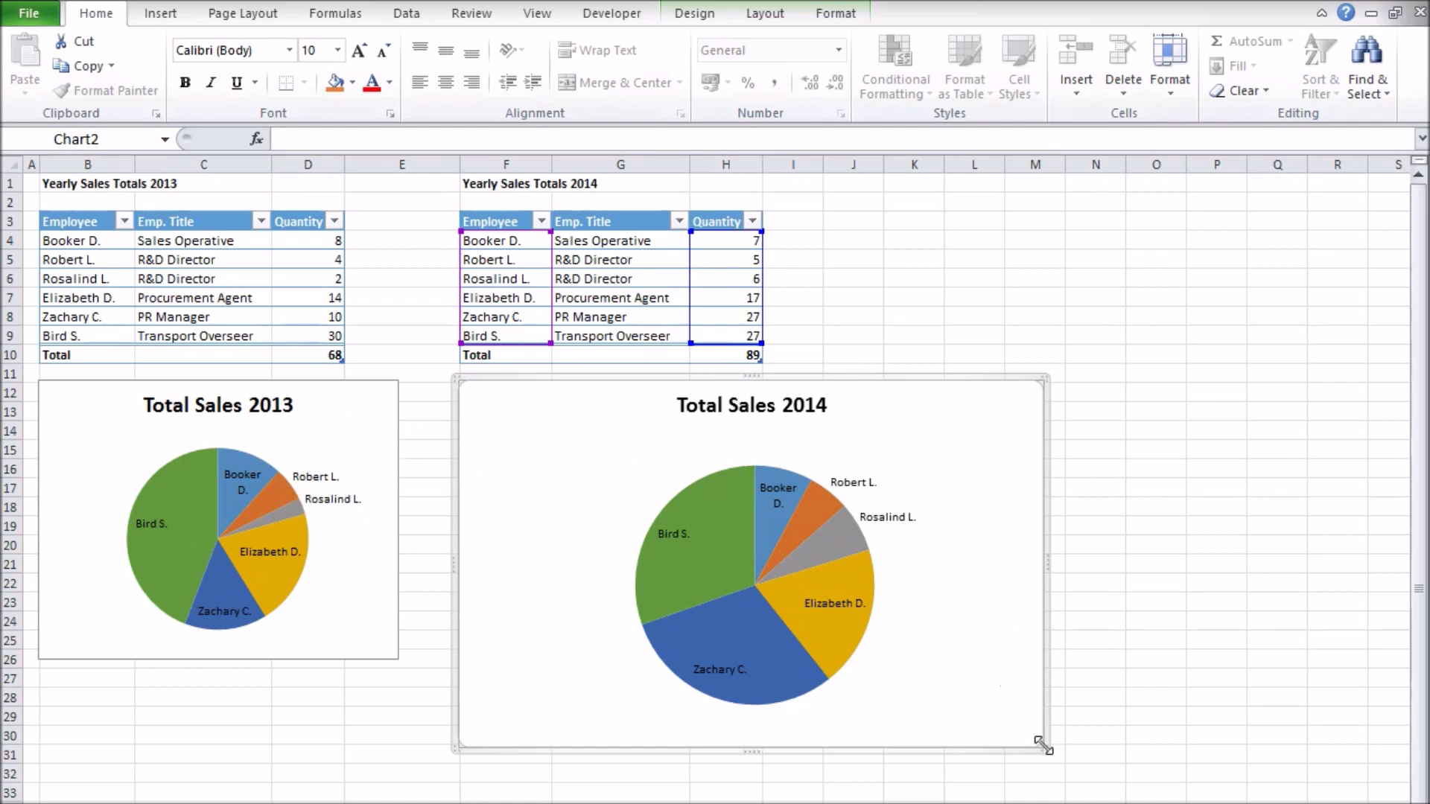
pyautogui.moveTo(1044, 743); pyautogui.dragTo(853, 662)
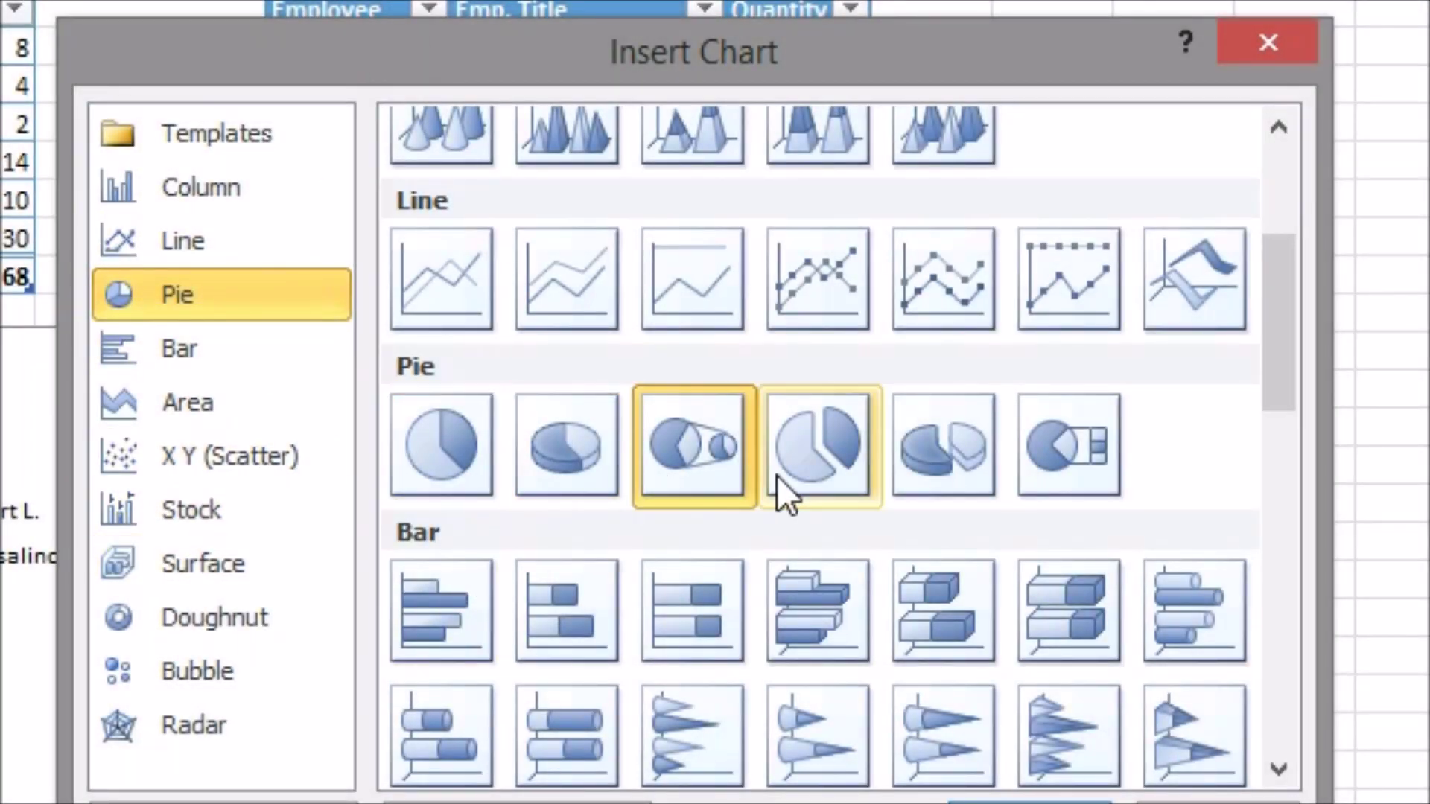
# Step: Pick a pie chart variant and read through the full AdjustPieSizes macro code
pyautogui.click(1113, 475)
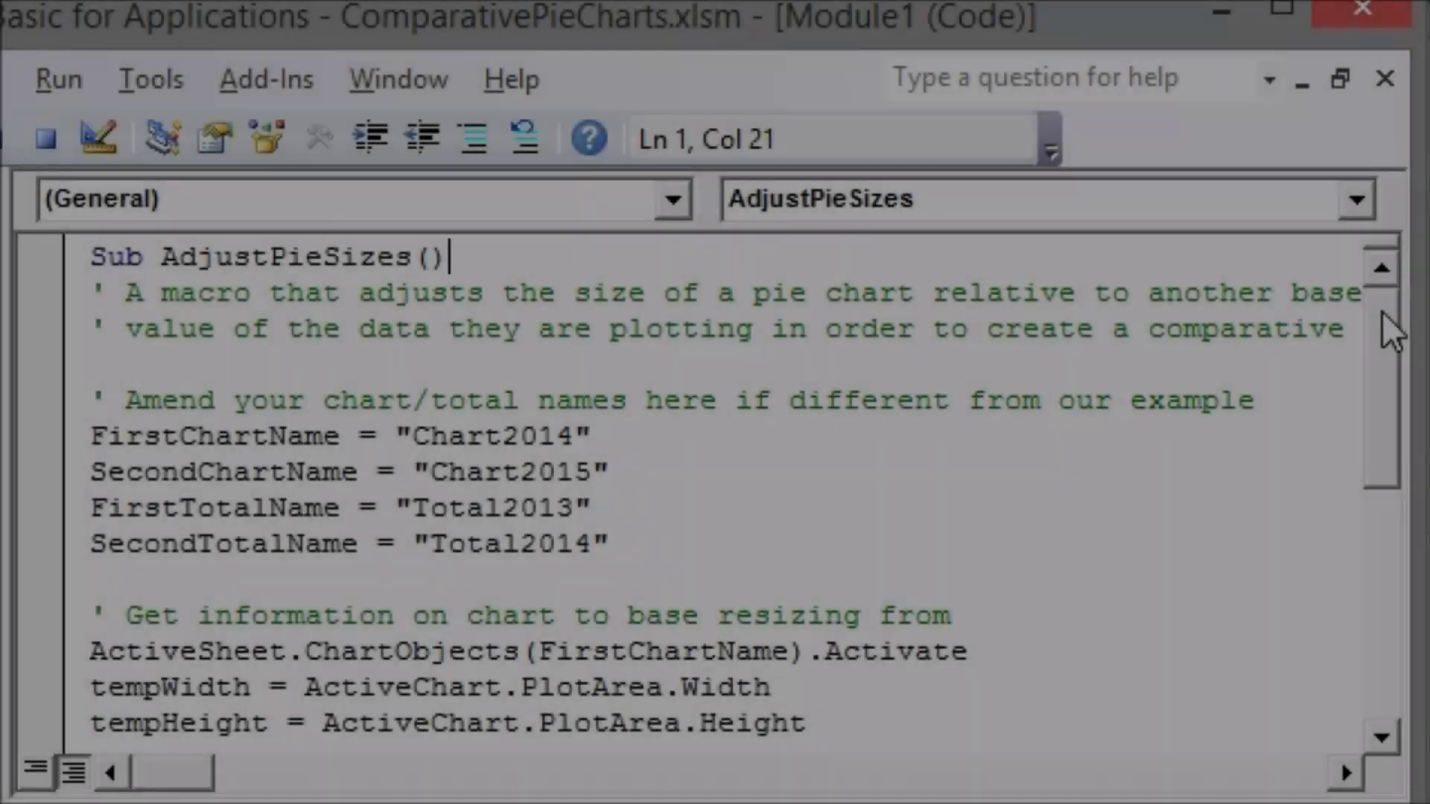
pyautogui.moveTo(1382, 312); pyautogui.dragTo(1383, 538)
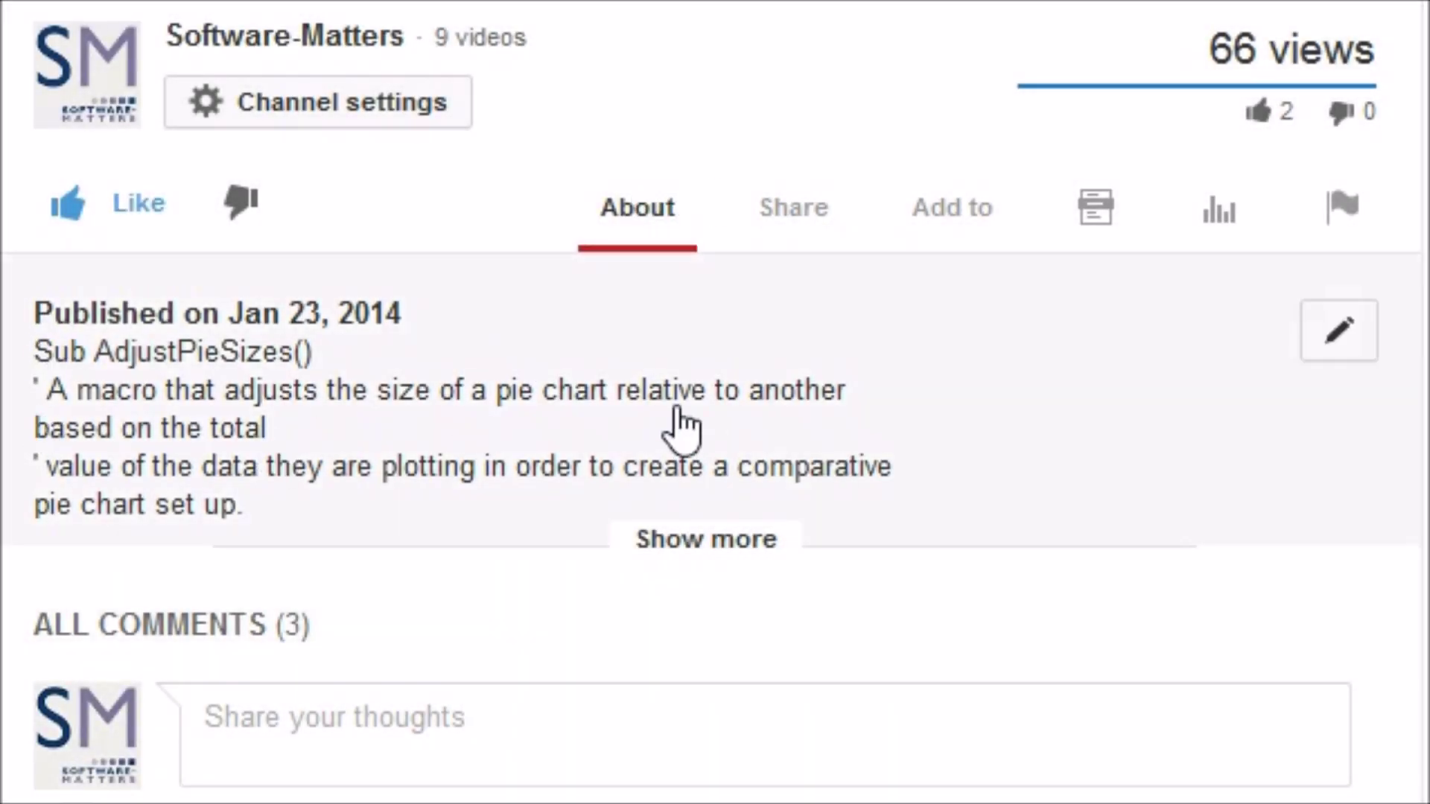
pyautogui.click(697, 555)
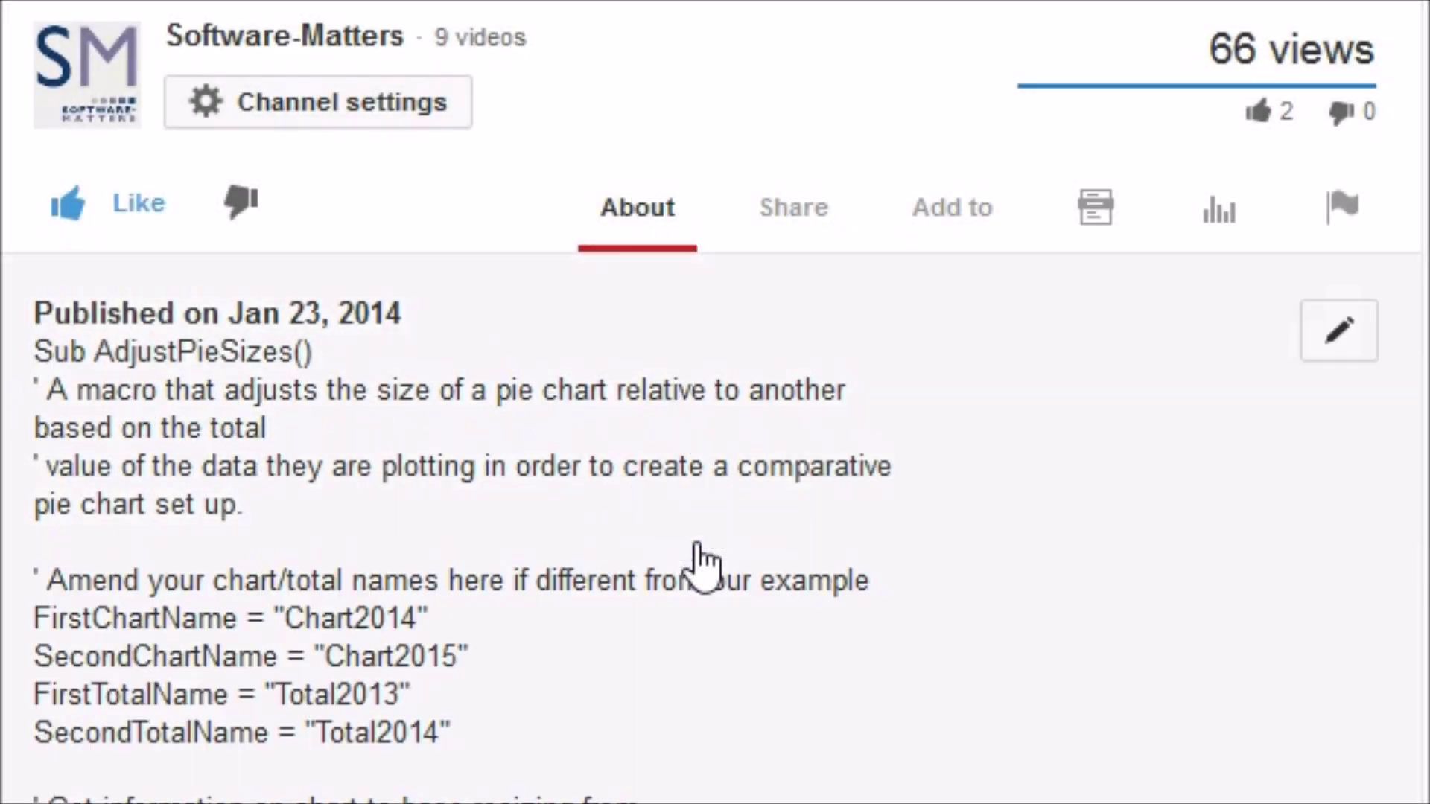
pyautogui.scroll(-10, 581, 543)
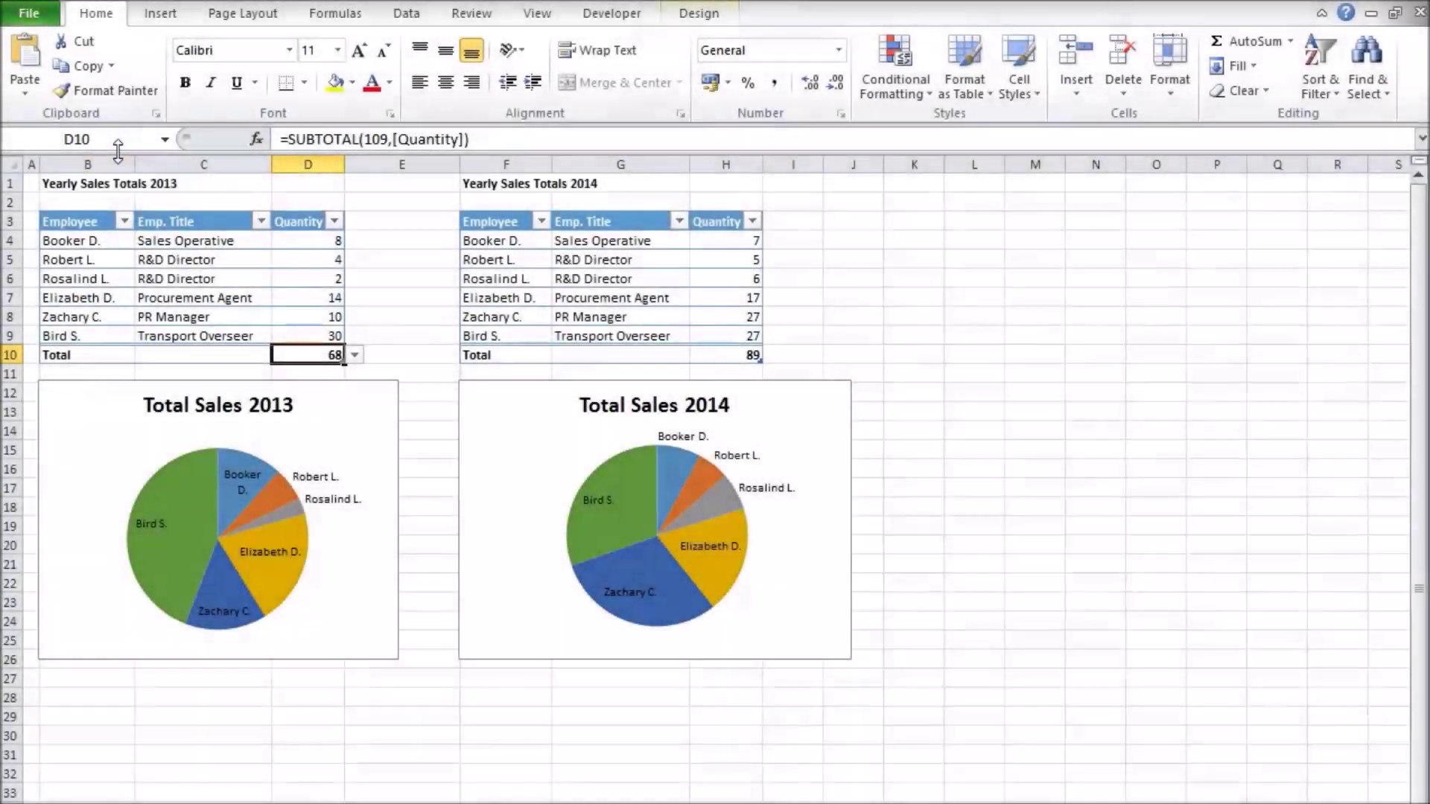
# Step: Name cell D10 Total2013 and cell H10 Total2014 using the Name Box
pyautogui.click(117, 139)
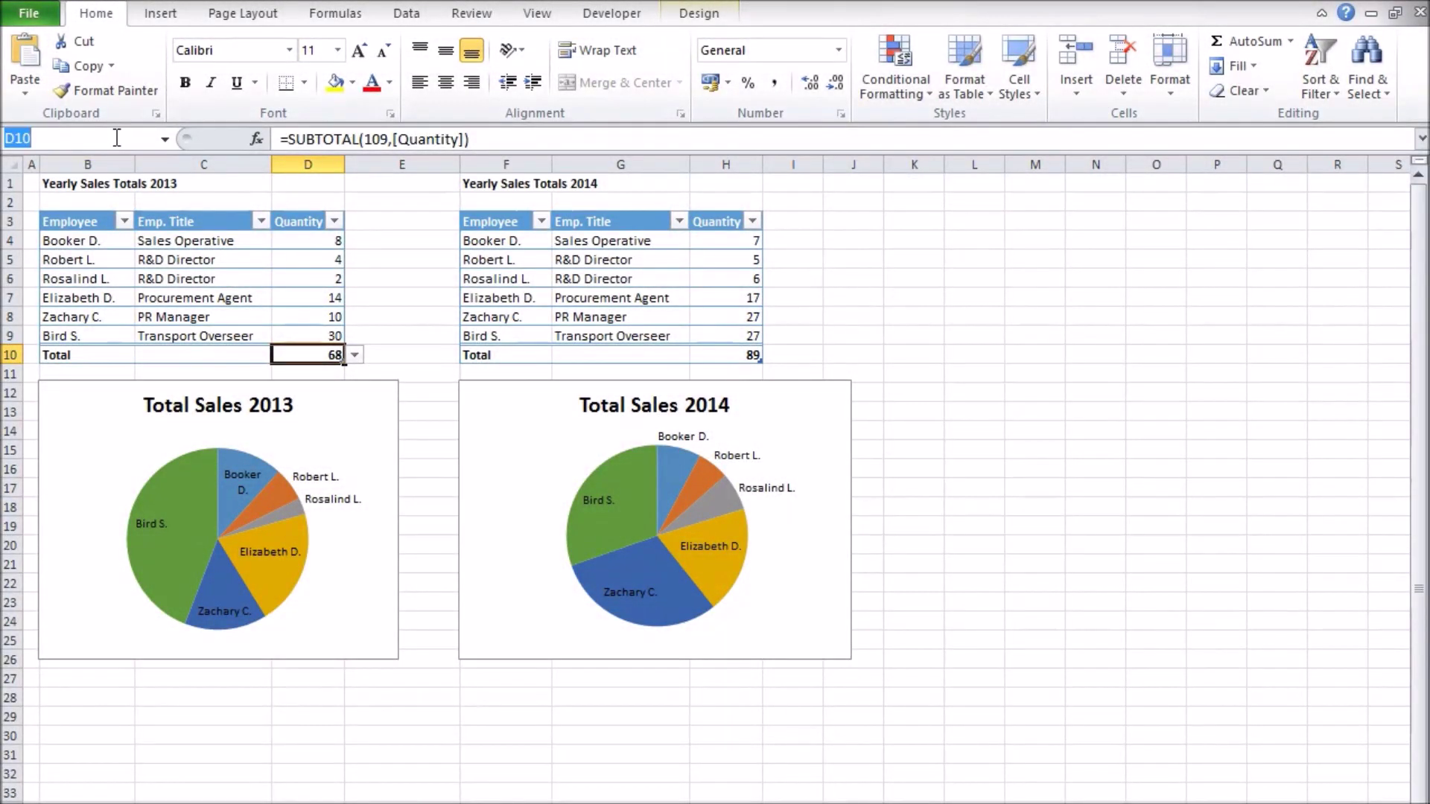
pyautogui.write('Total2013')
pyautogui.press('Return')
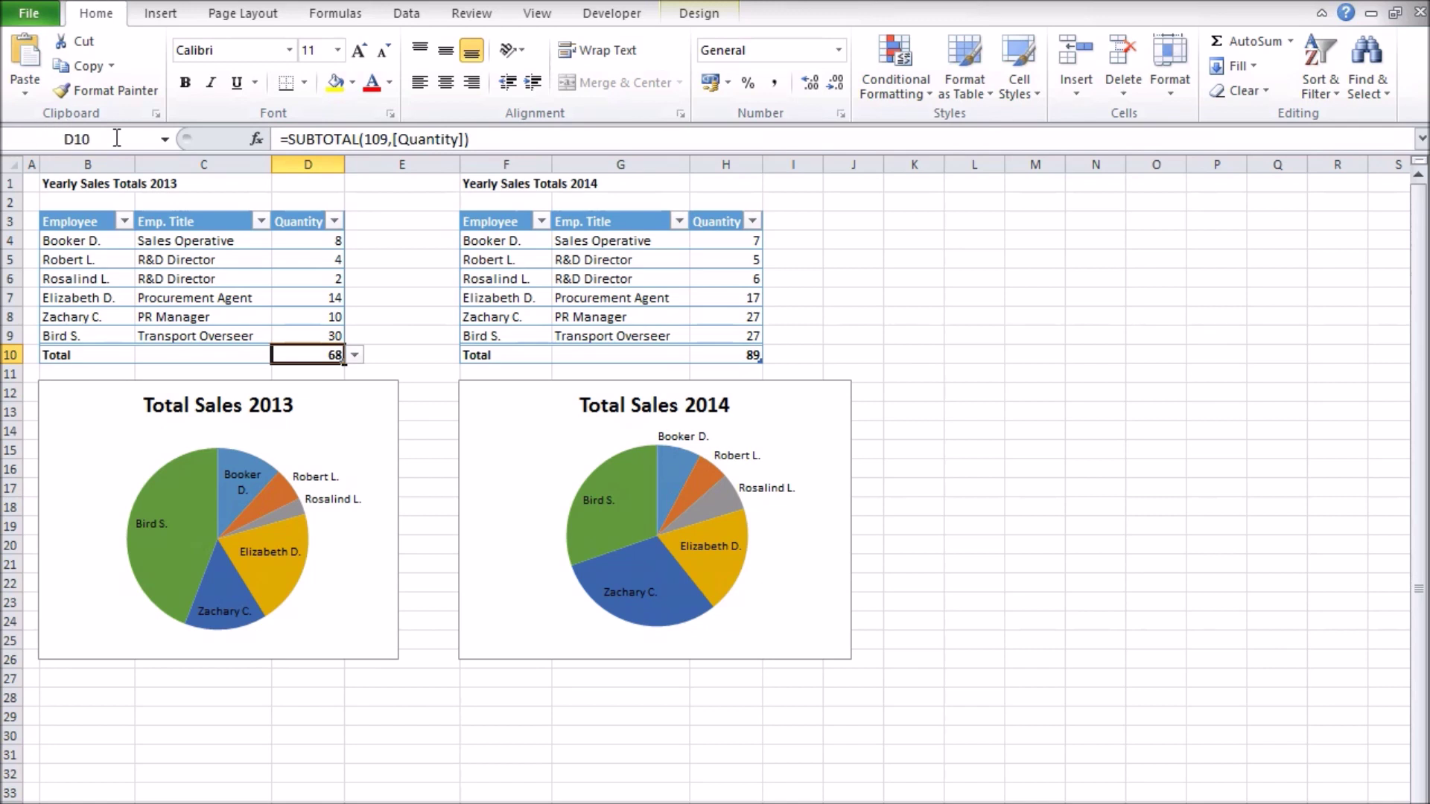
pyautogui.click(716, 357)
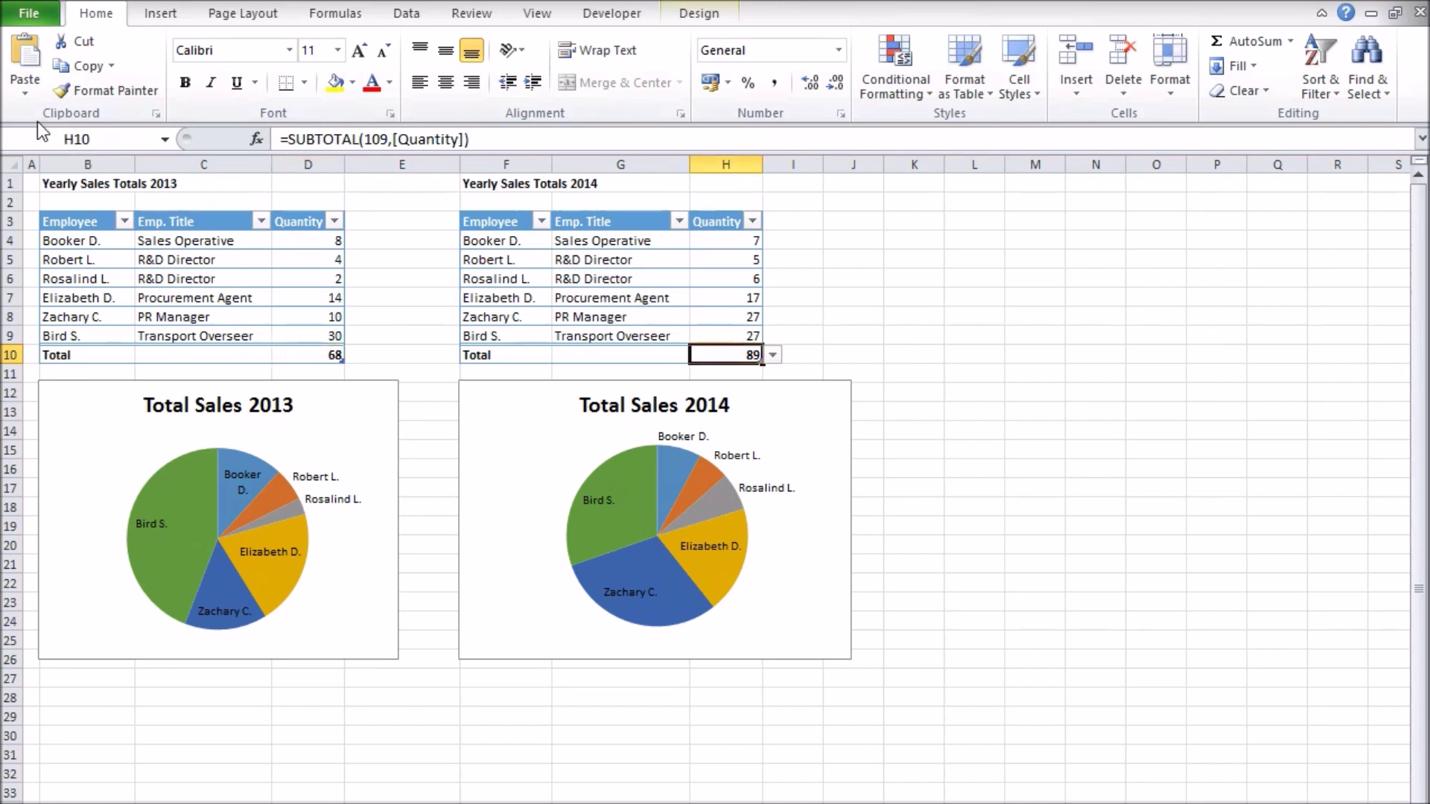
pyautogui.click(108, 143)
pyautogui.write('Total Sales ')
pyautogui.write('2014')
pyautogui.press('Return')
pyautogui.click(349, 430)
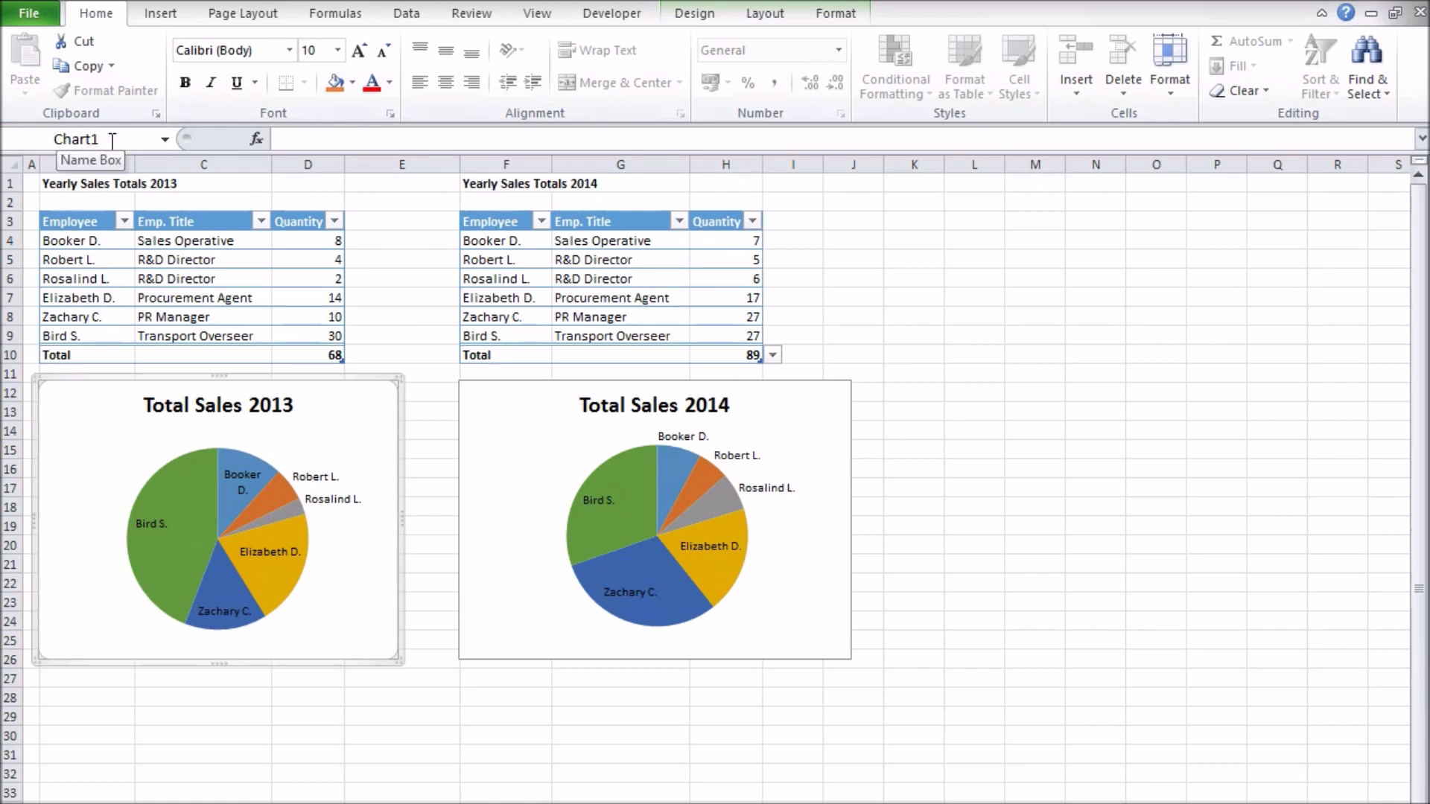
# Step: Rename the pie charts Chart2013 and Chart2014 in the Layout tab's Chart Name box
pyautogui.click(776, 19)
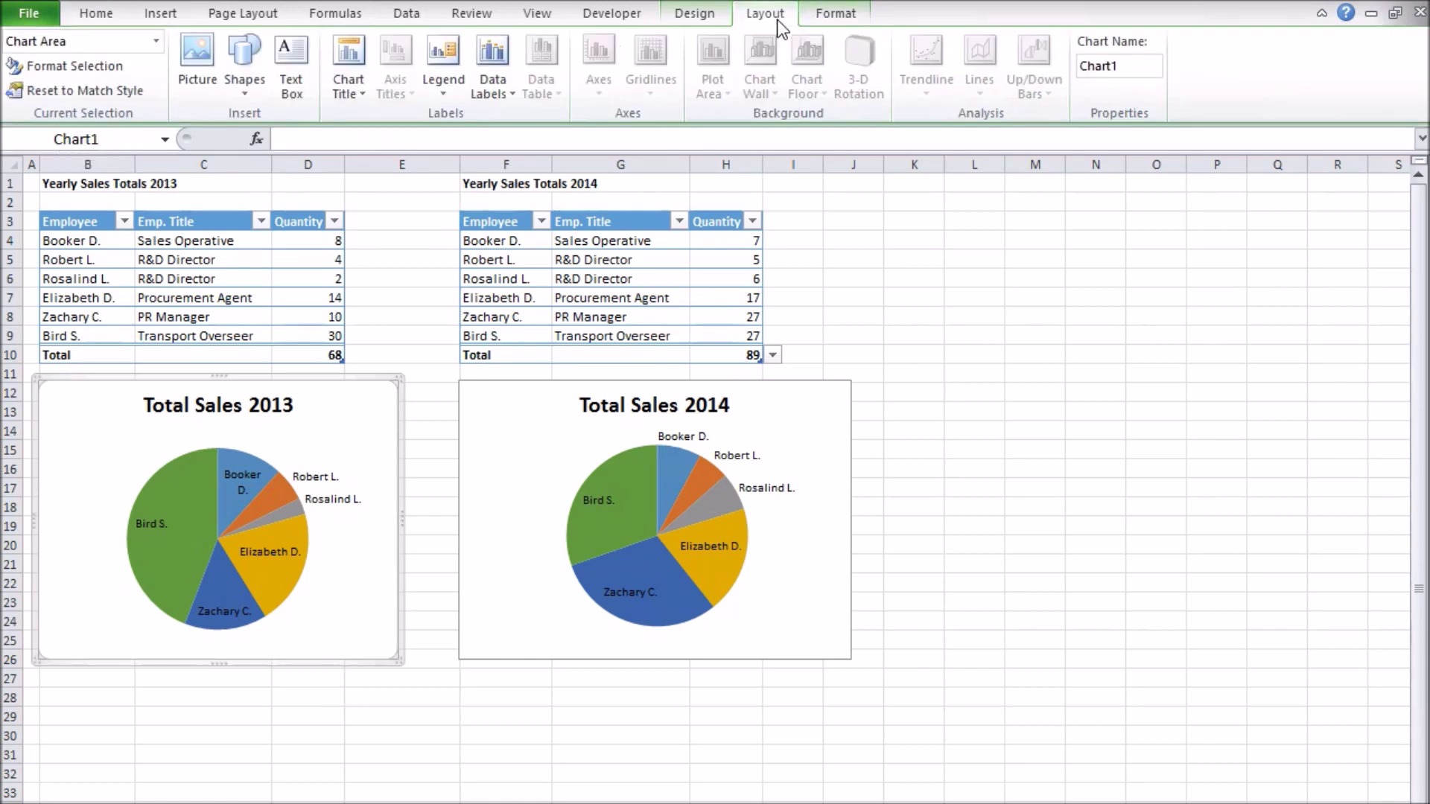
pyautogui.click(1136, 66)
pyautogui.click(1136, 65)
pyautogui.press('BackSpace')
pyautogui.write('201')
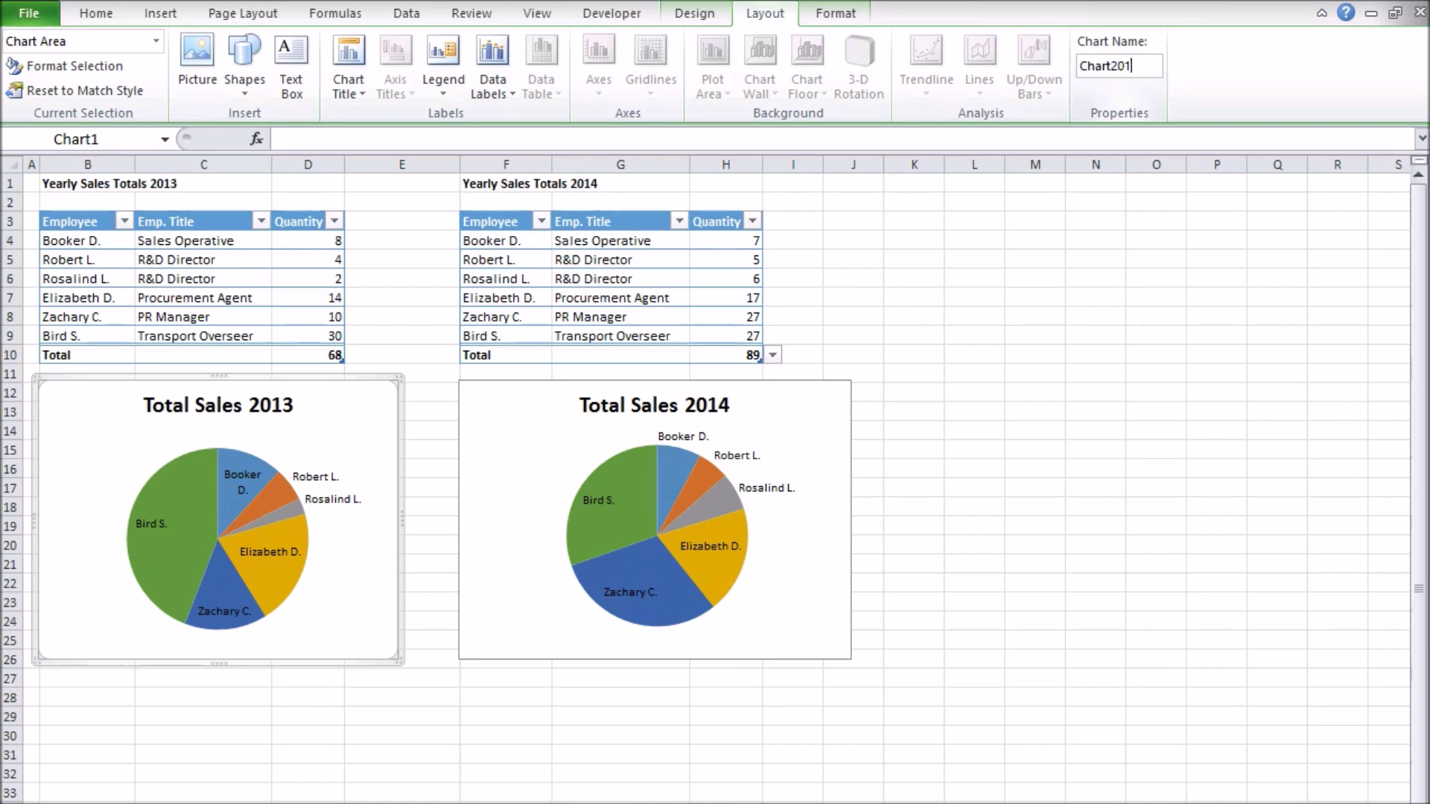
pyautogui.write('3')
pyautogui.click(816, 432)
pyautogui.click(1141, 67)
pyautogui.click(1142, 67)
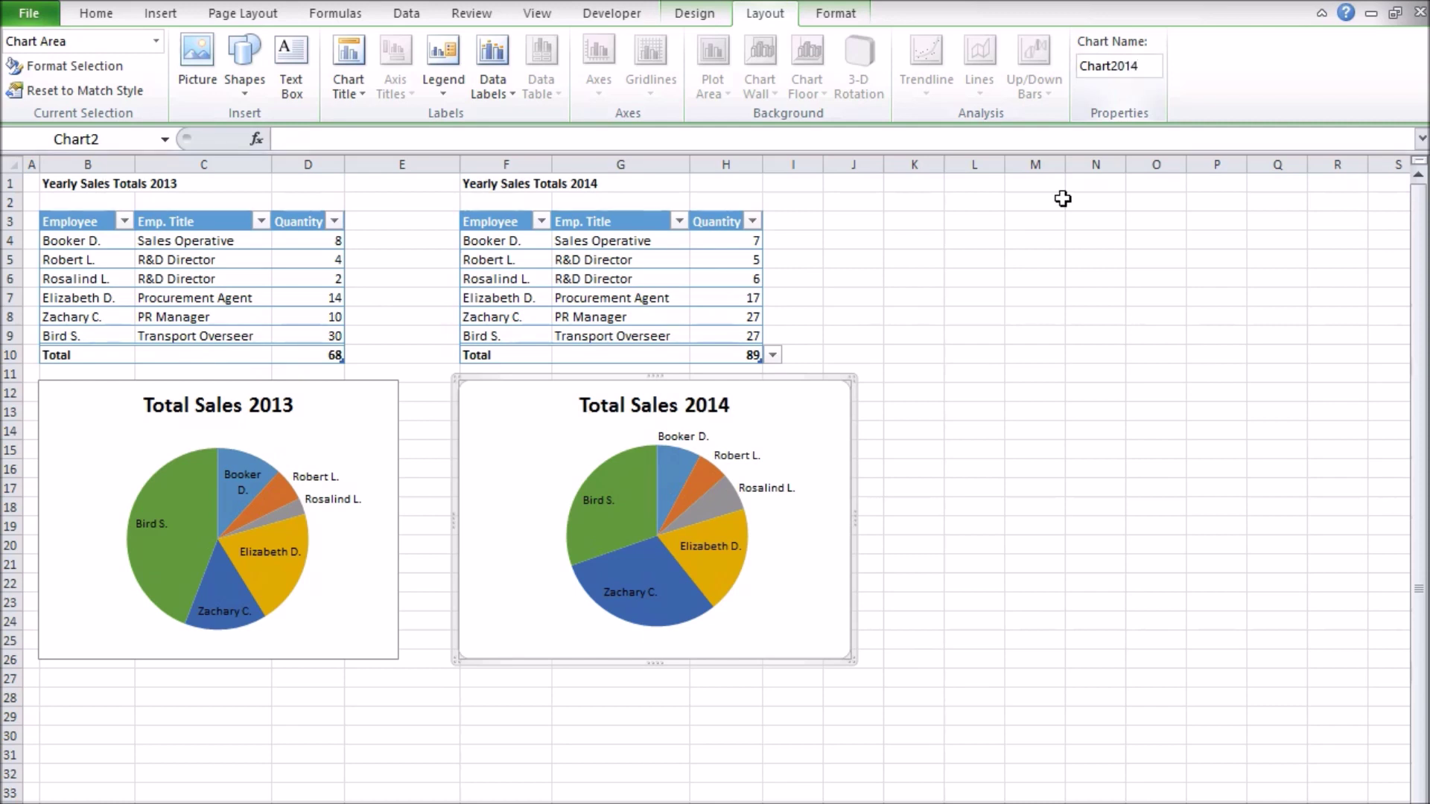
pyautogui.click(924, 356)
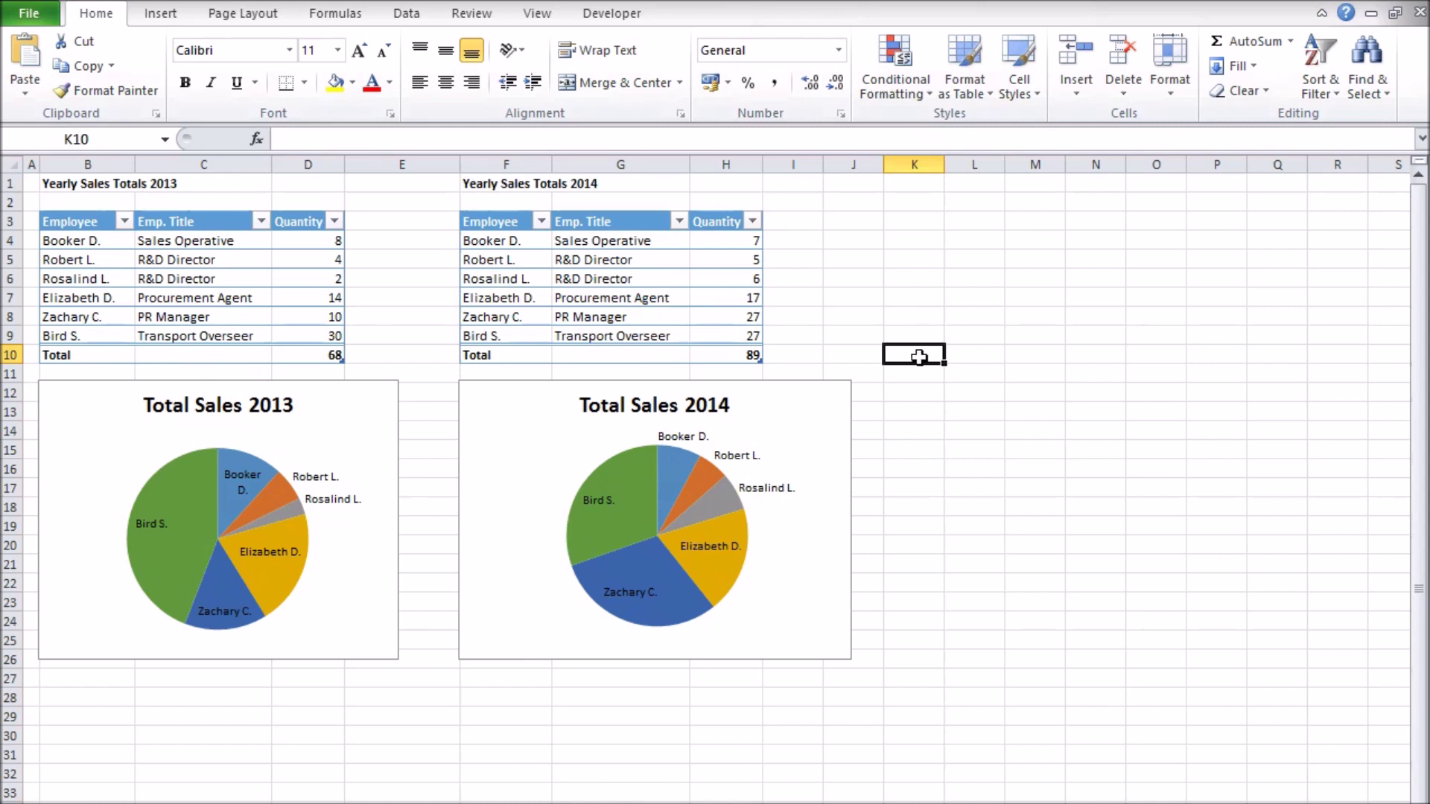
pyautogui.press('Left')
pyautogui.press('Down')
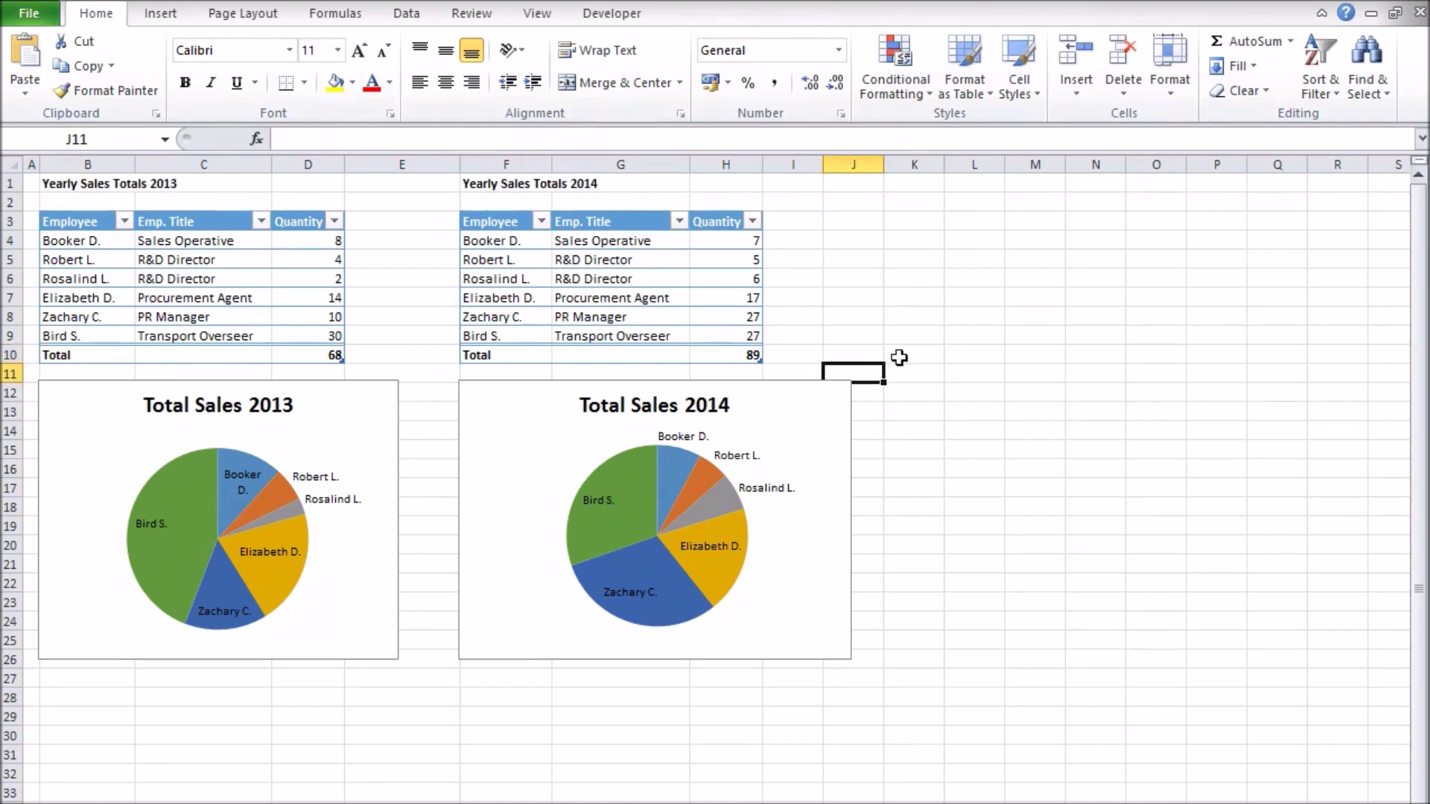
# Step: Open the VBA editor with Alt+F11 and insert a new Module1 into the project
pyautogui.hotkey('alt', 'F11')
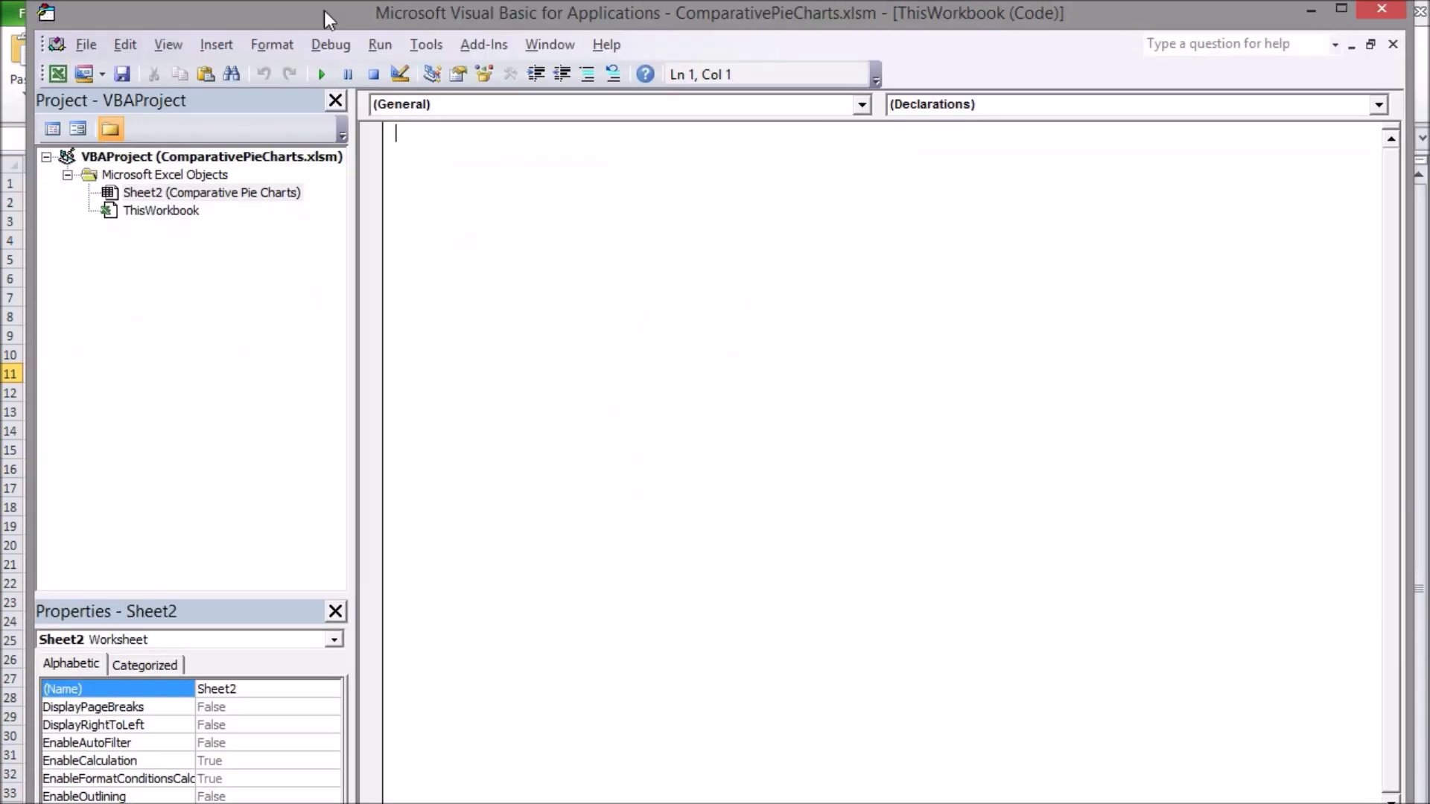
pyautogui.moveTo(708, 12); pyautogui.dragTo(703, 1)
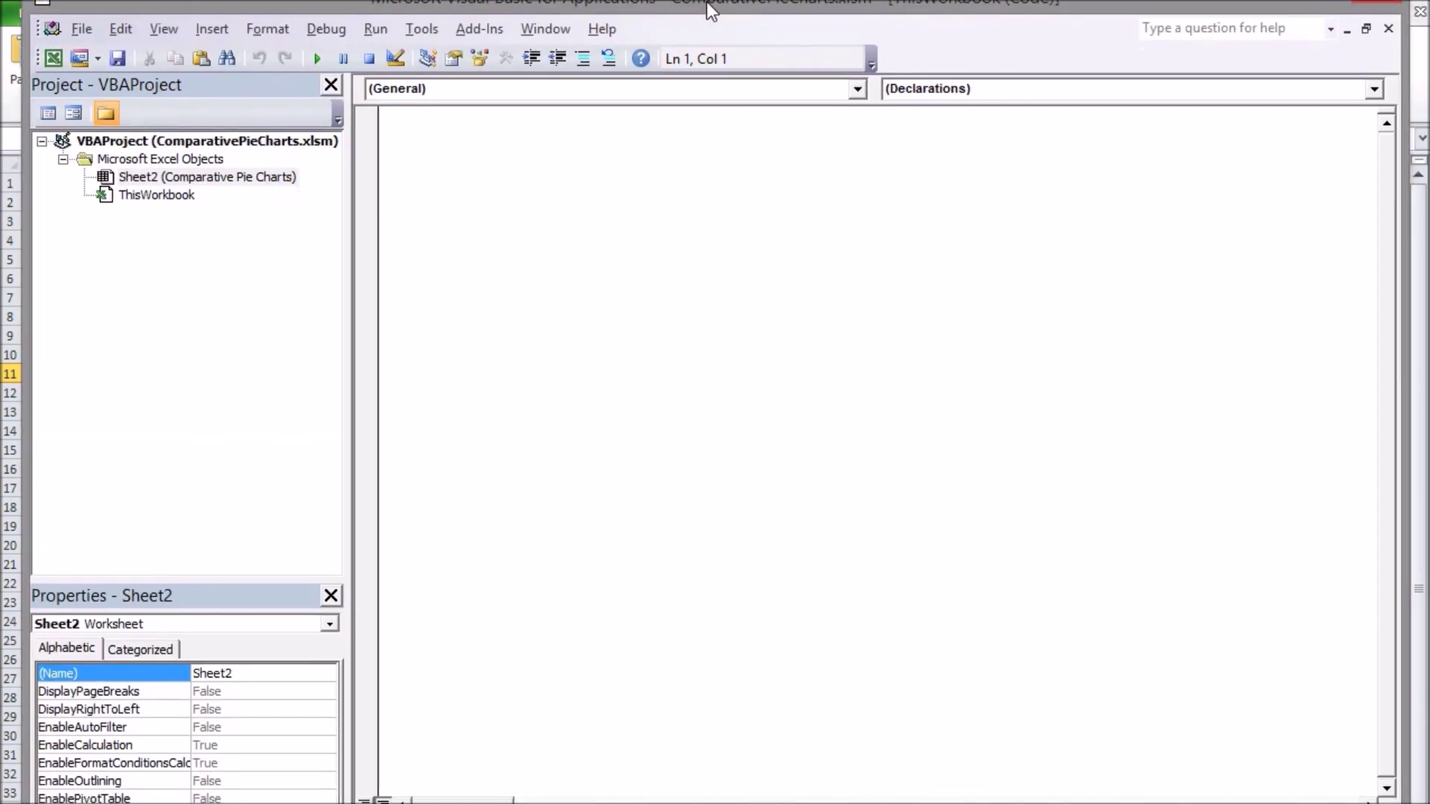
pyautogui.click(213, 26)
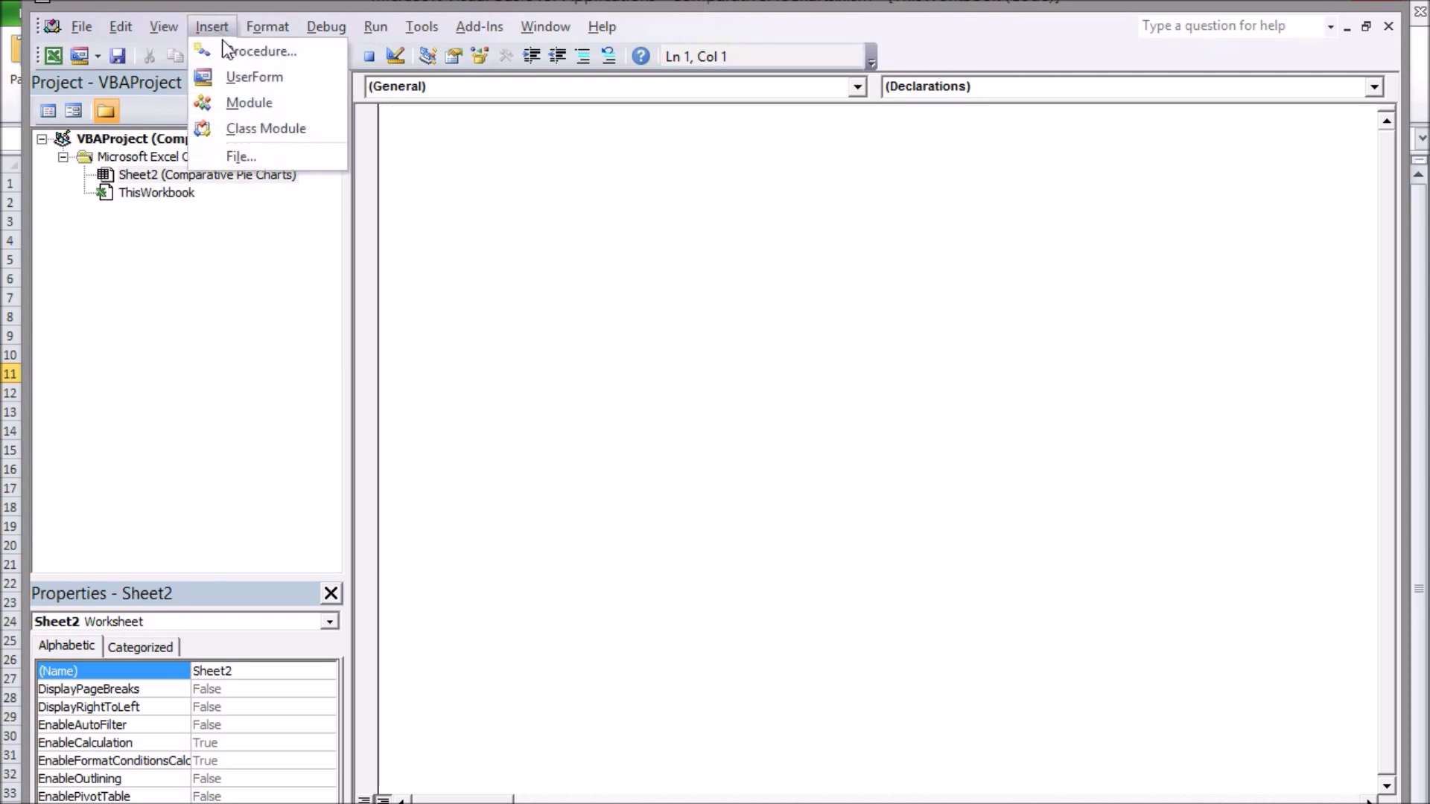
pyautogui.click(229, 105)
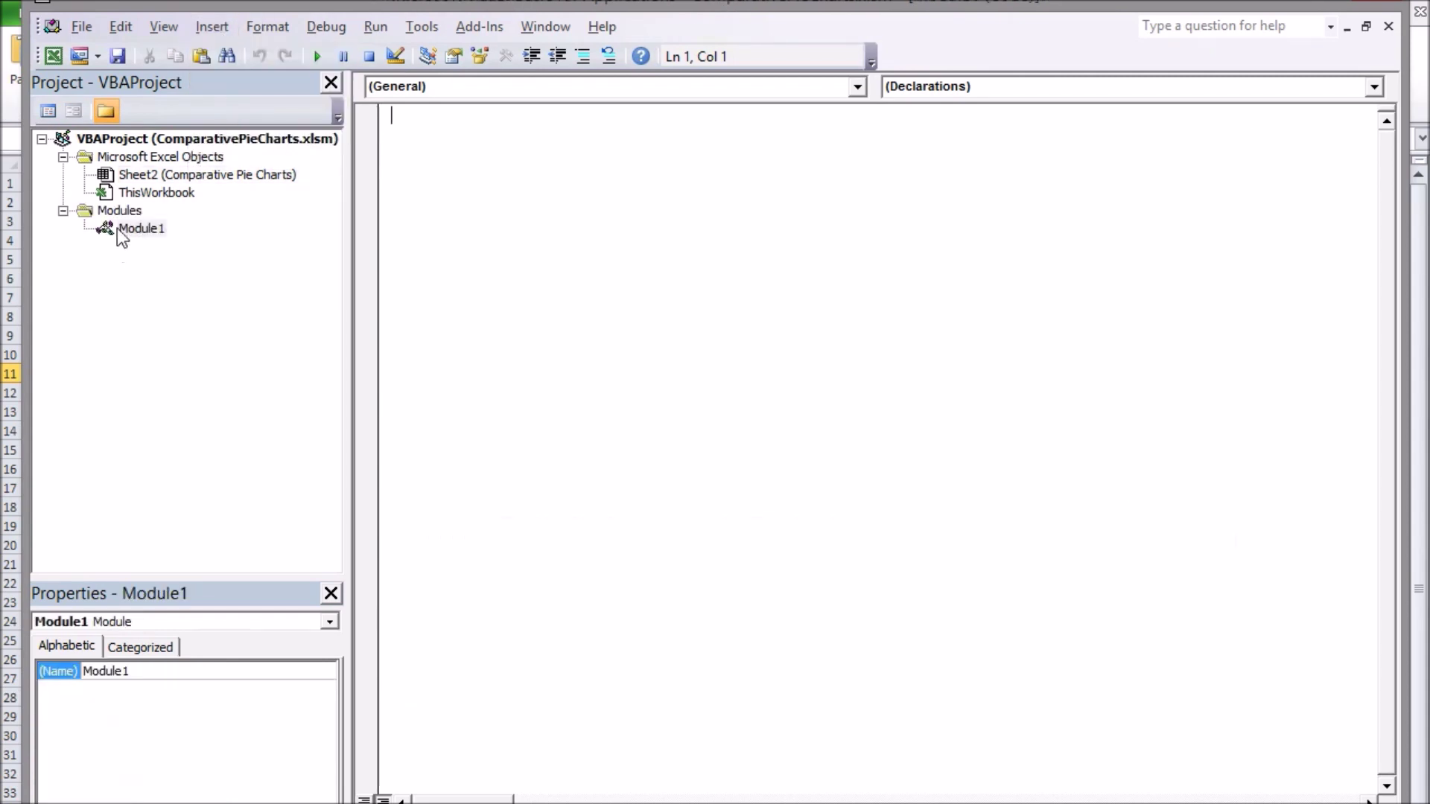
pyautogui.click(134, 229)
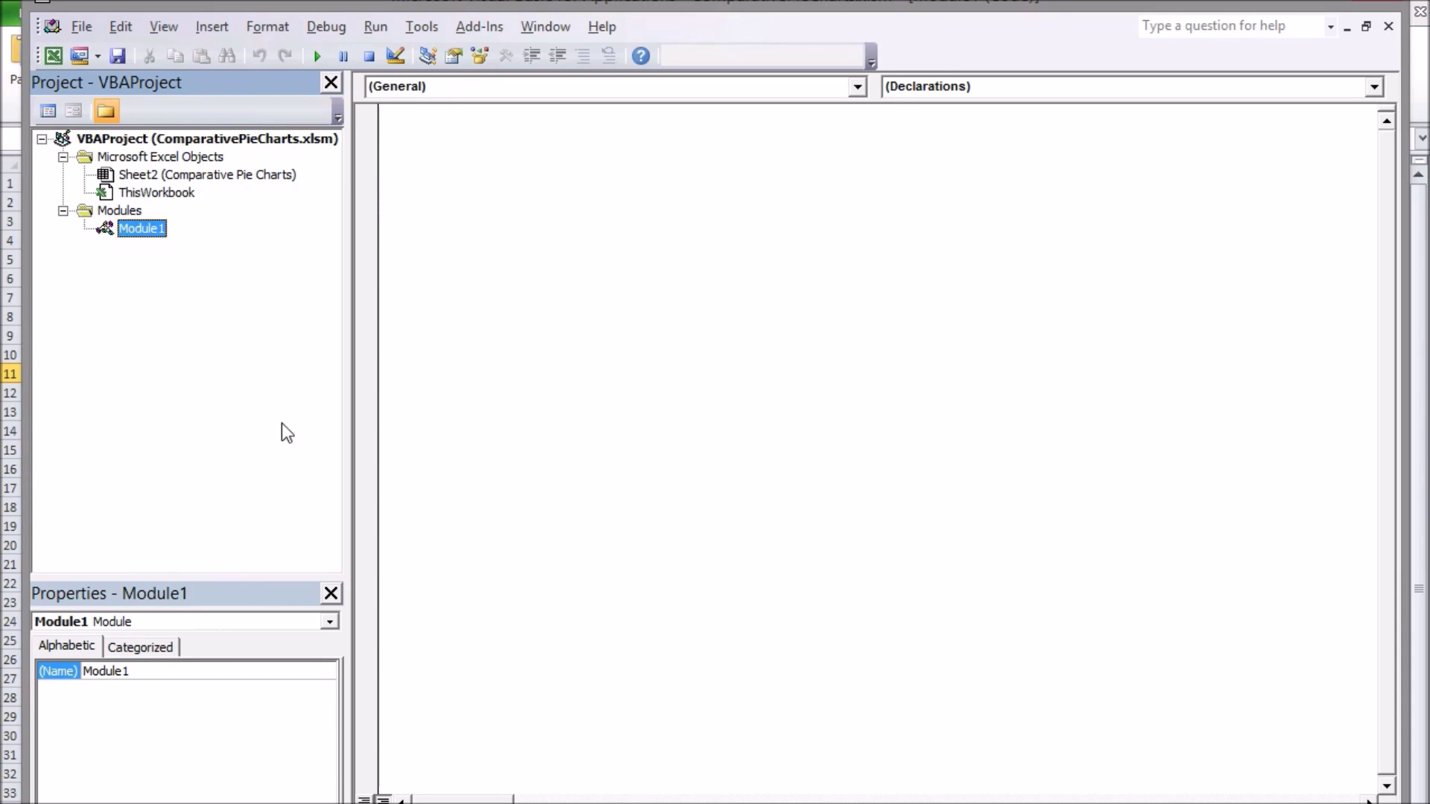
# Step: Paste the AdjustPieSizes macro code into Module1's code window
pyautogui.click(698, 211)
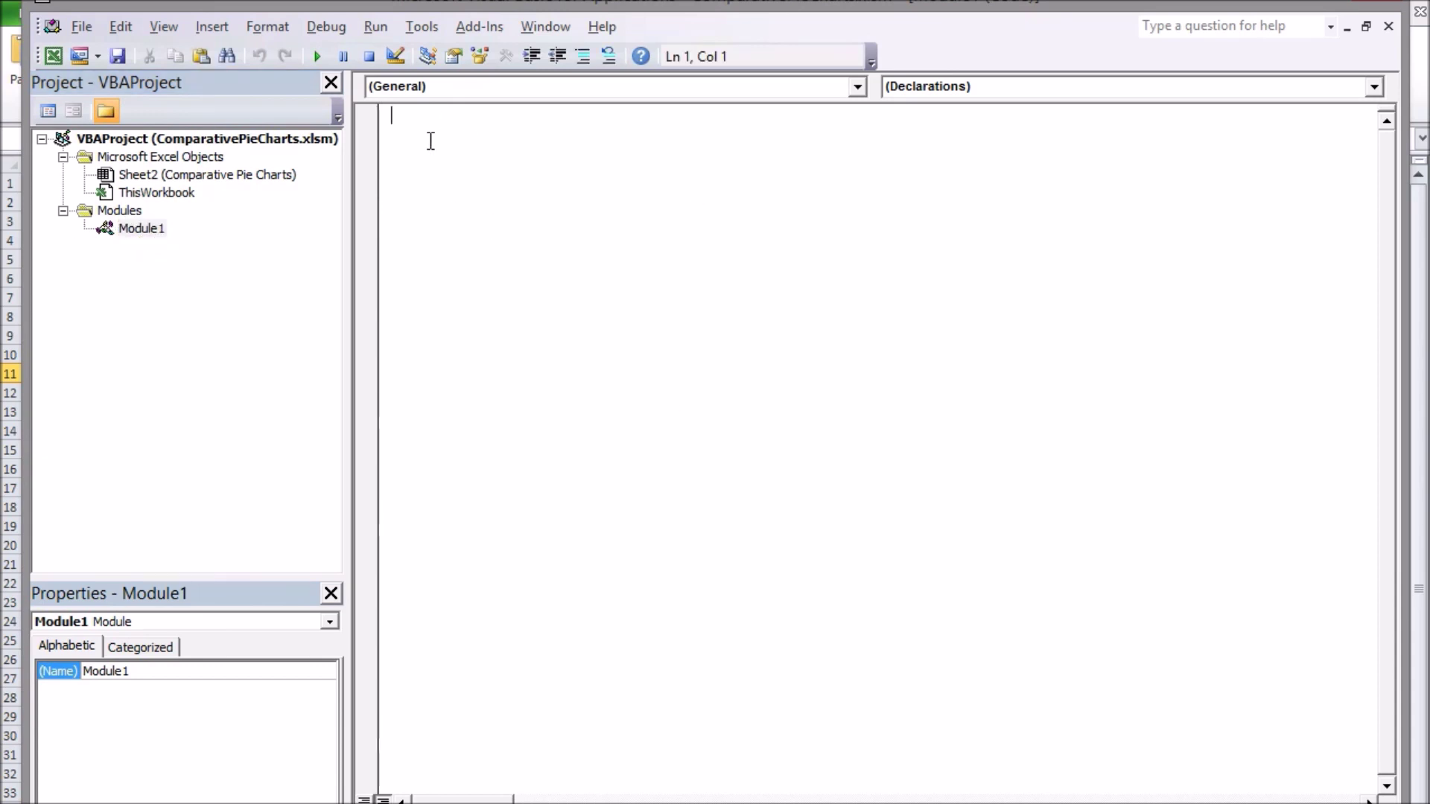
pyautogui.click(83, 30)
pyautogui.moveTo(121, 27)
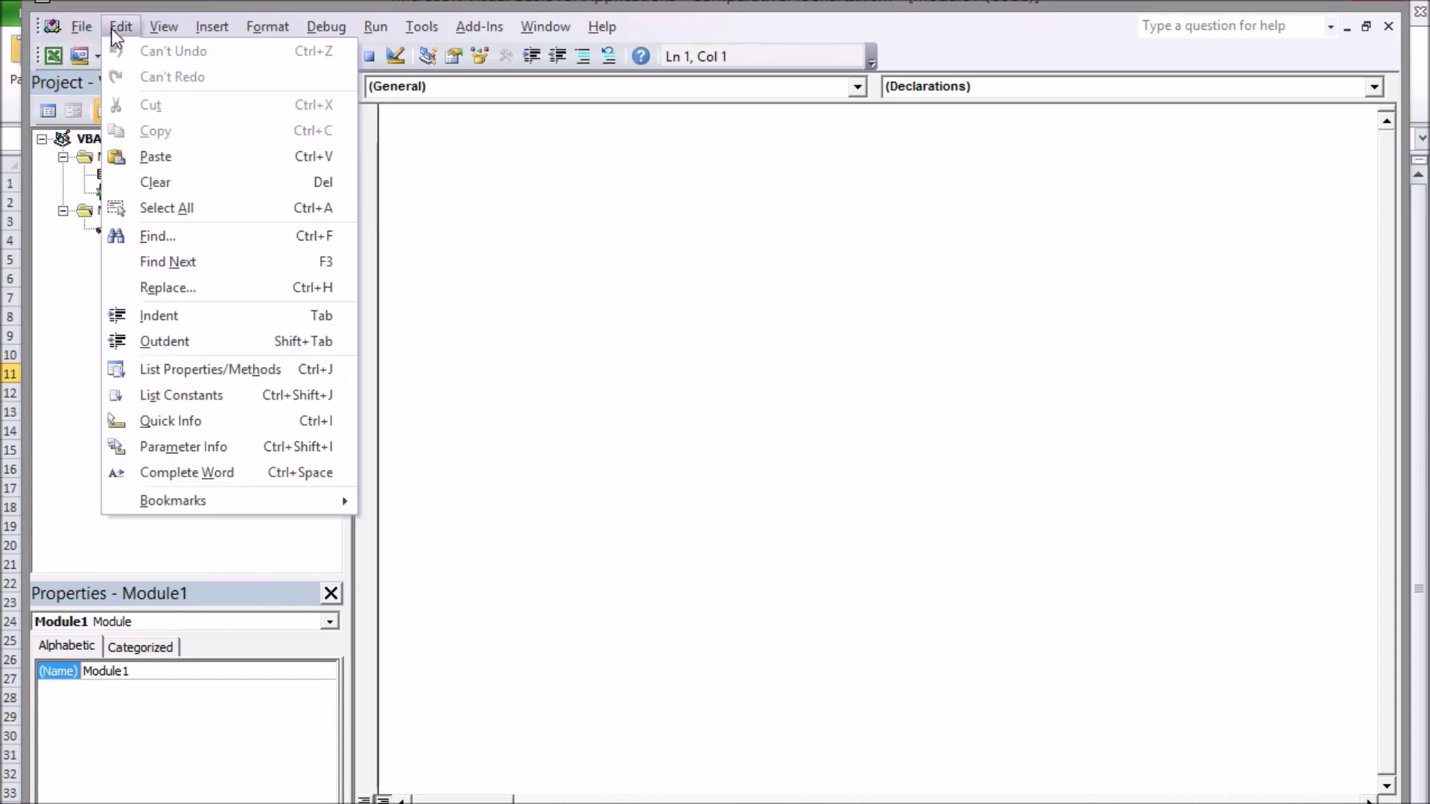
pyautogui.click(155, 158)
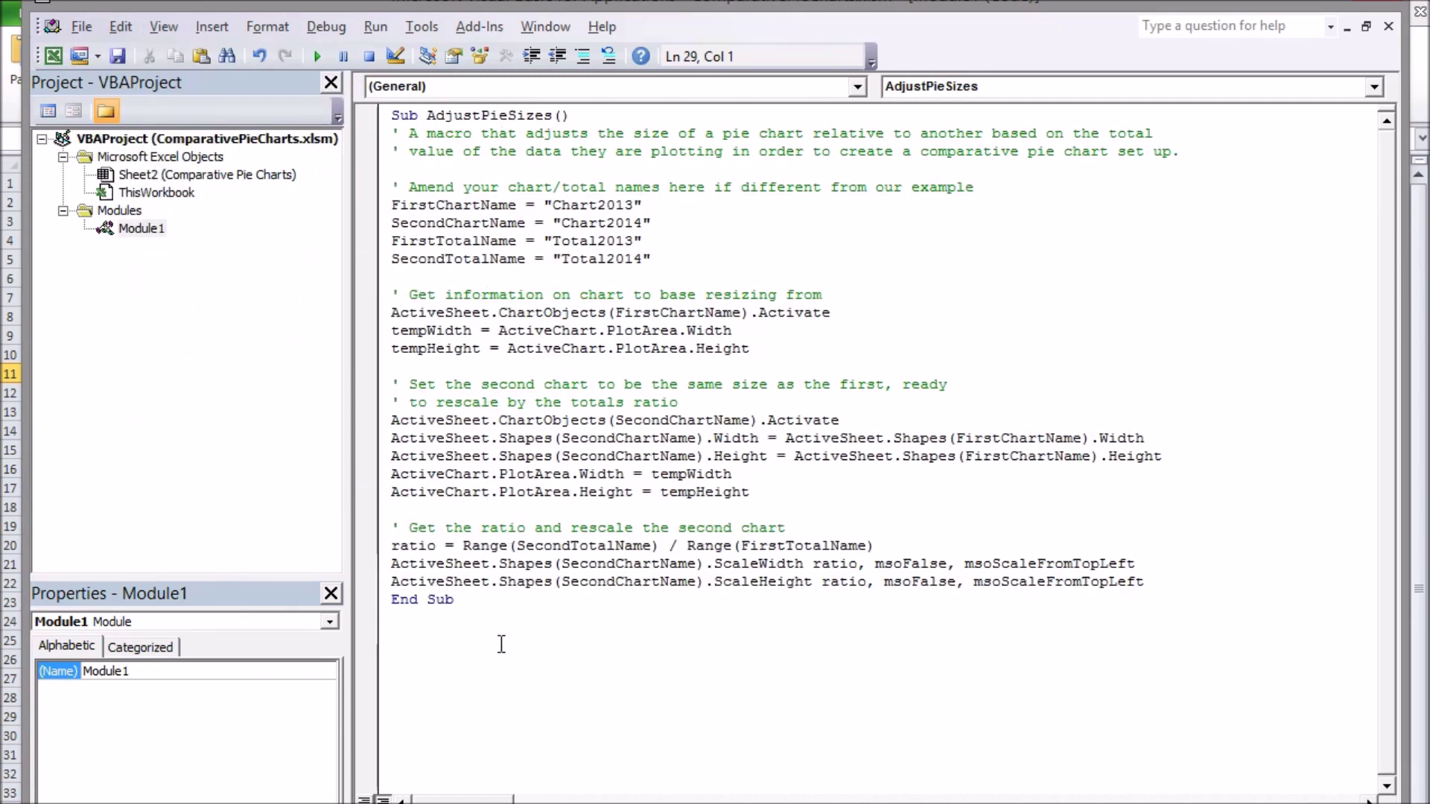
# Step: Review the chart-name, total-name and plot-area height lines of the AdjustPieSizes code
pyautogui.click(753, 233)
pyautogui.click(826, 347)
pyautogui.click(1186, 152)
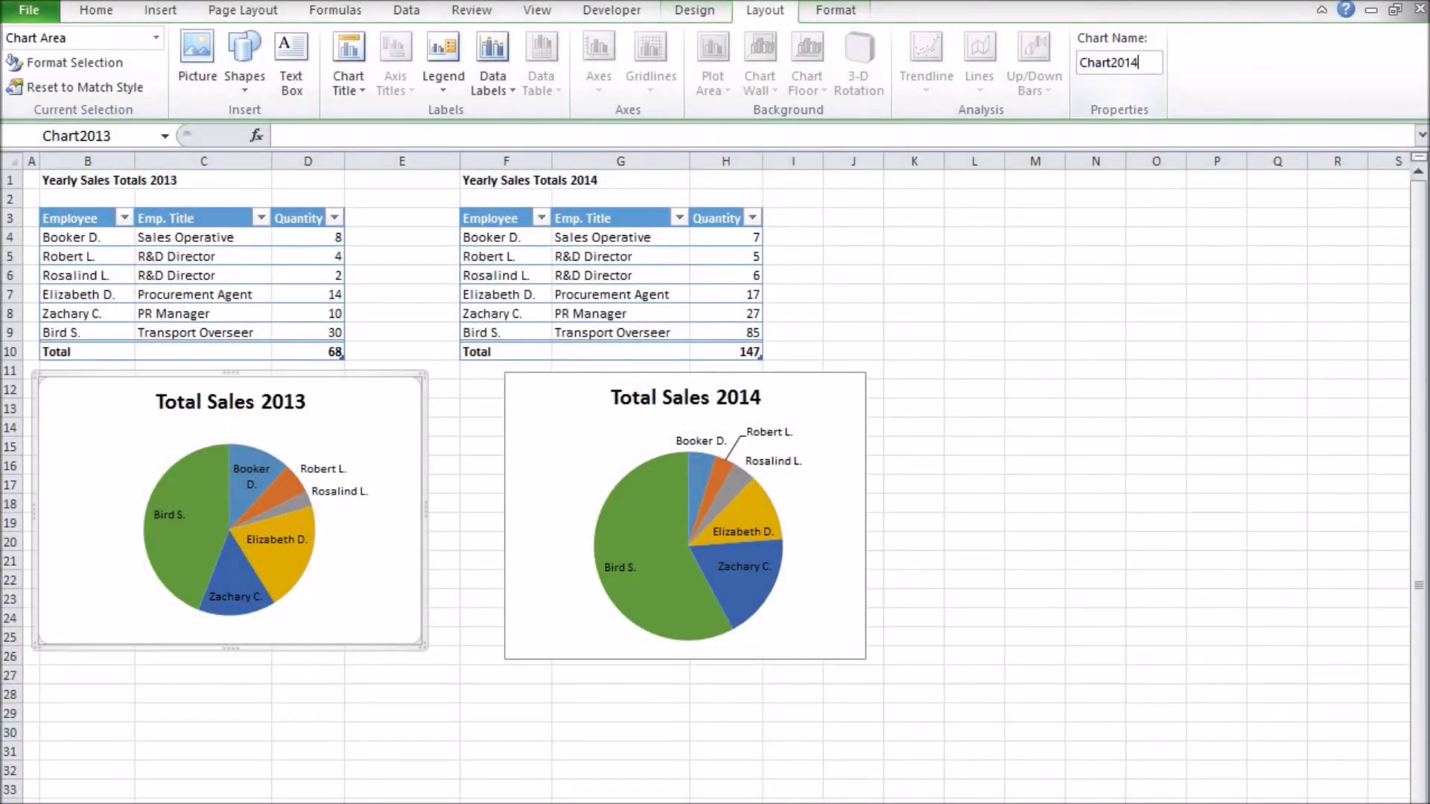
# Step: Fix the chart-name digits in Excel and the macro code, then run AdjustPieSizes
pyautogui.click(824, 393)
pyautogui.click(1147, 64)
pyautogui.press('BackSpace')
pyautogui.write('5')
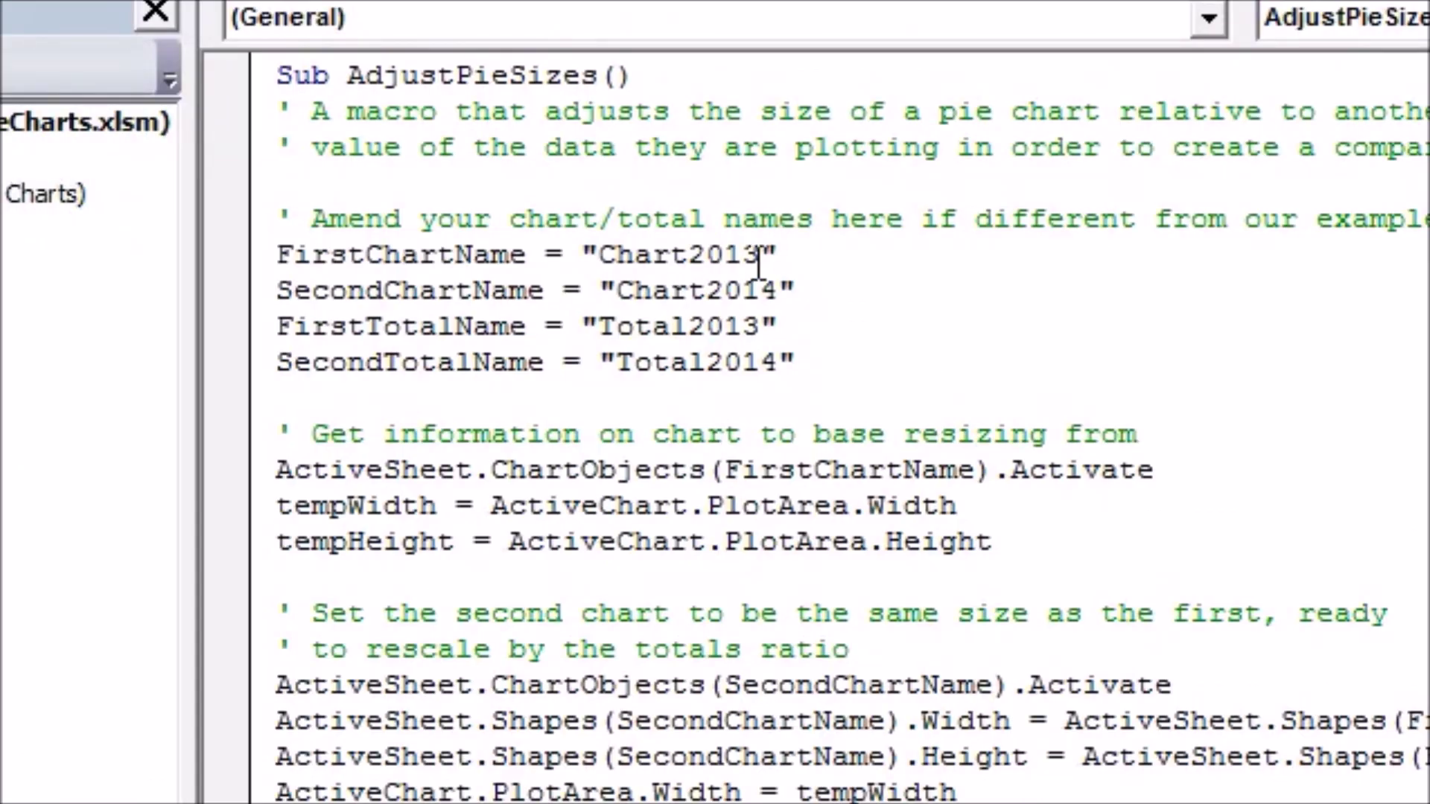
pyautogui.click(758, 262)
pyautogui.press('BackSpace')
pyautogui.write('4')
pyautogui.press('Down')
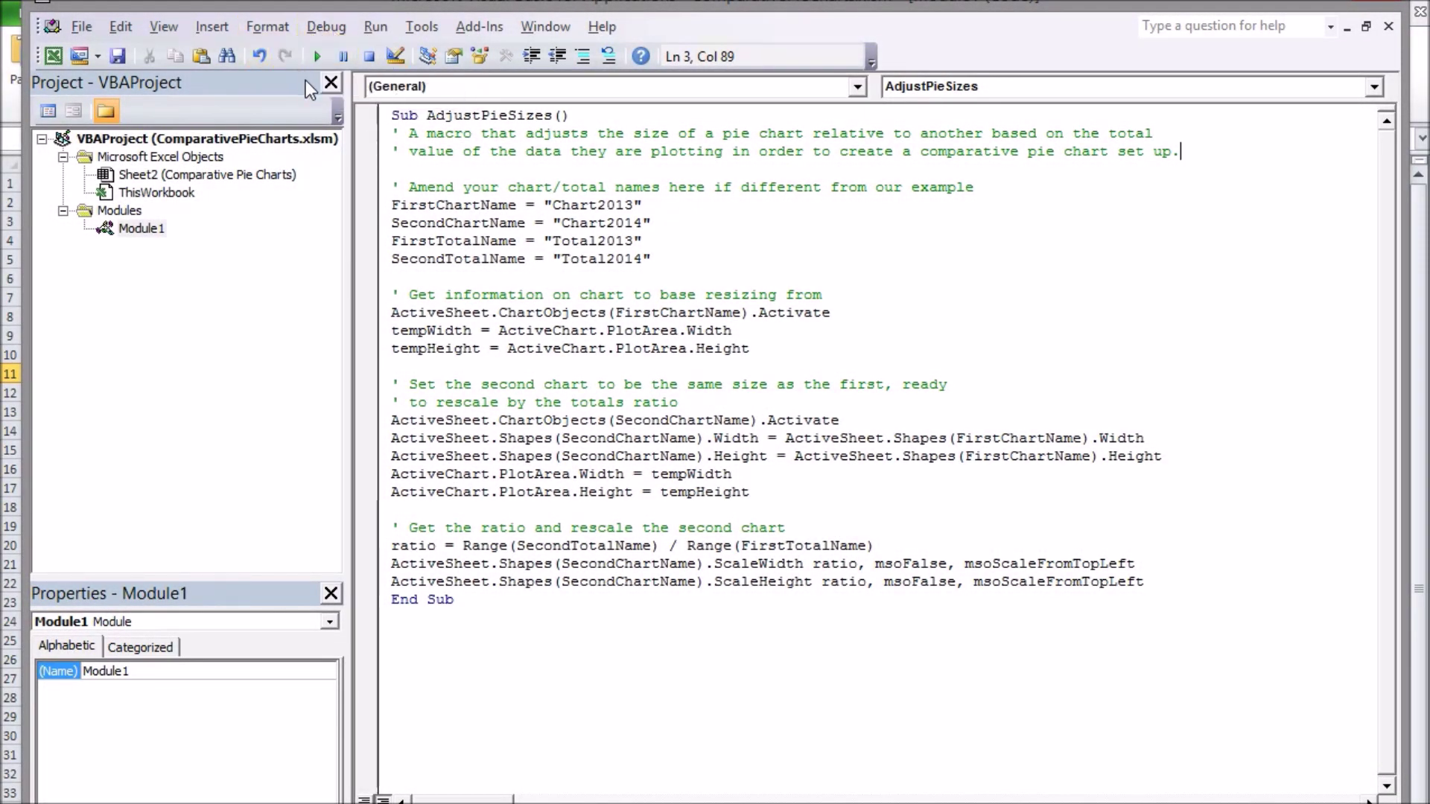
pyautogui.click(319, 57)
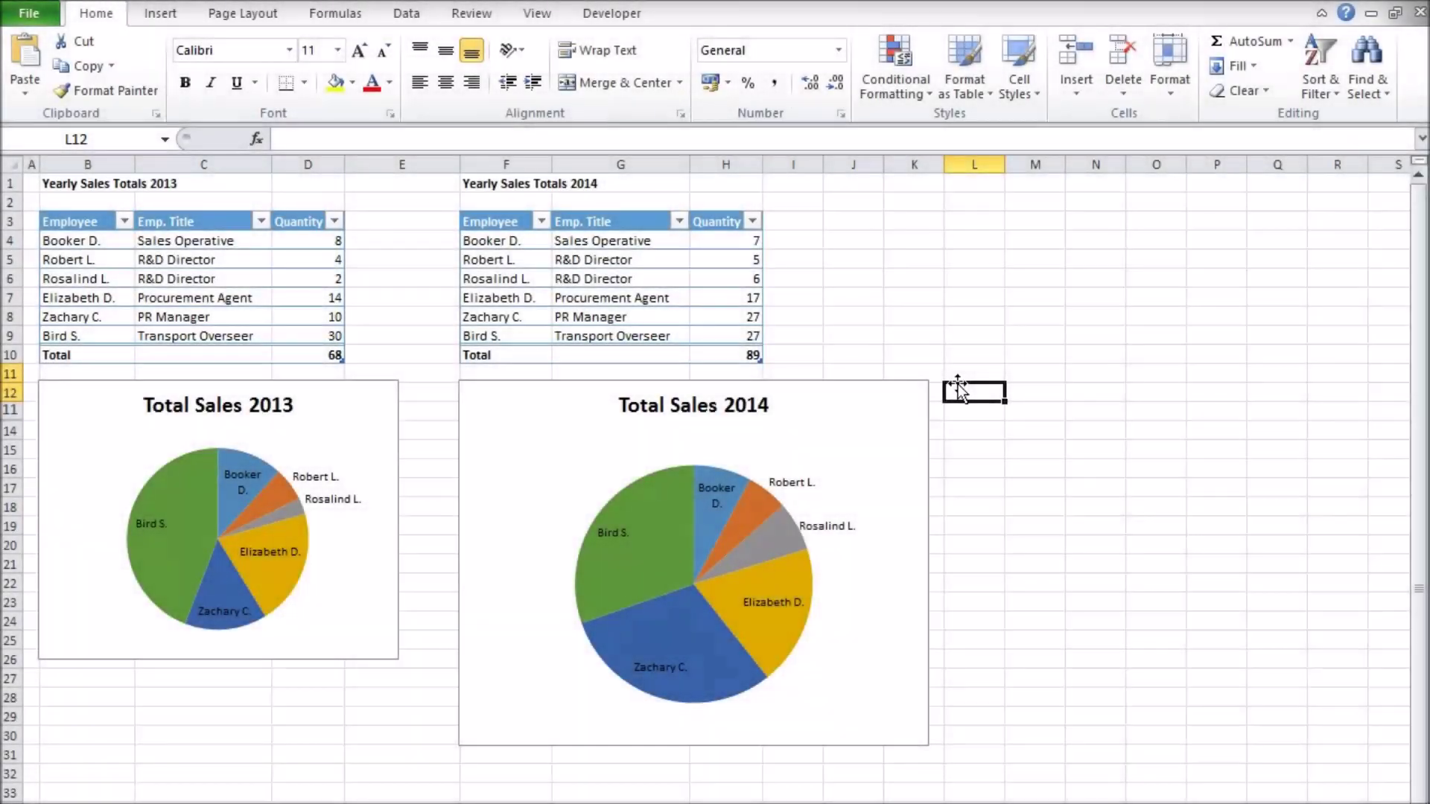
# Step: Change the employee's 2014 quantity in H9 to 85, raising the total to 147
pyautogui.click(734, 333)
pyautogui.doubleClick(288, 139)
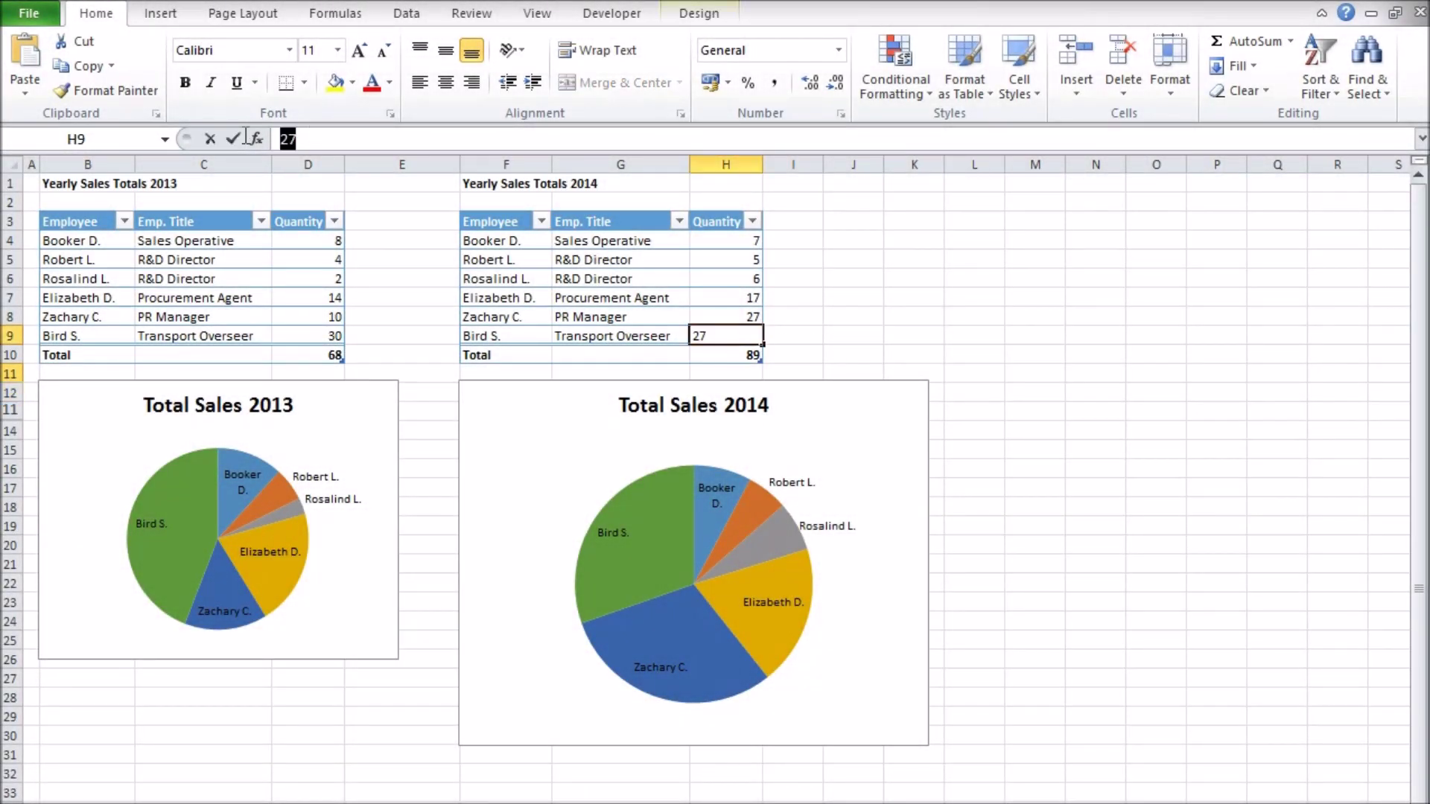
pyautogui.write('85')
pyautogui.press('Return')
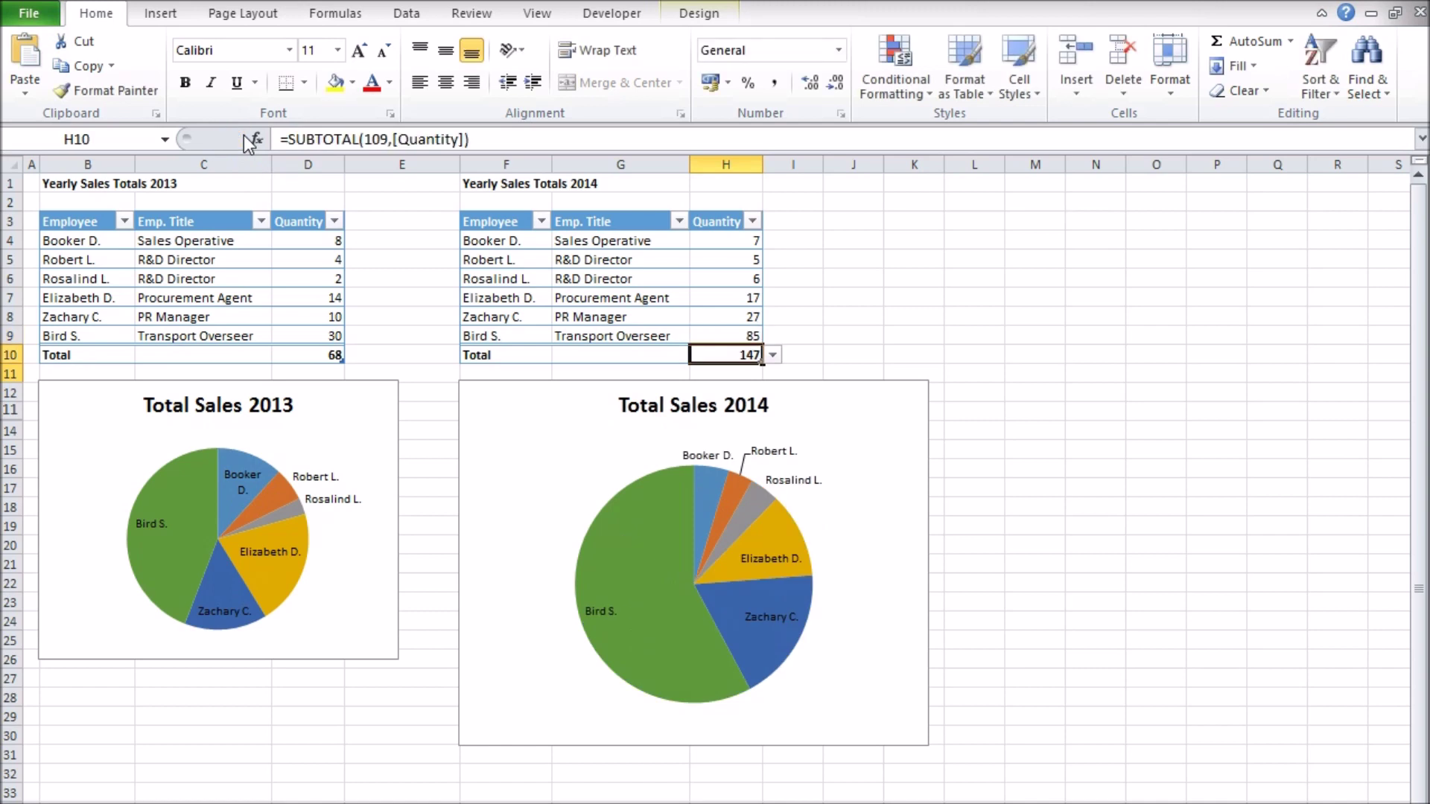
pyautogui.click(836, 332)
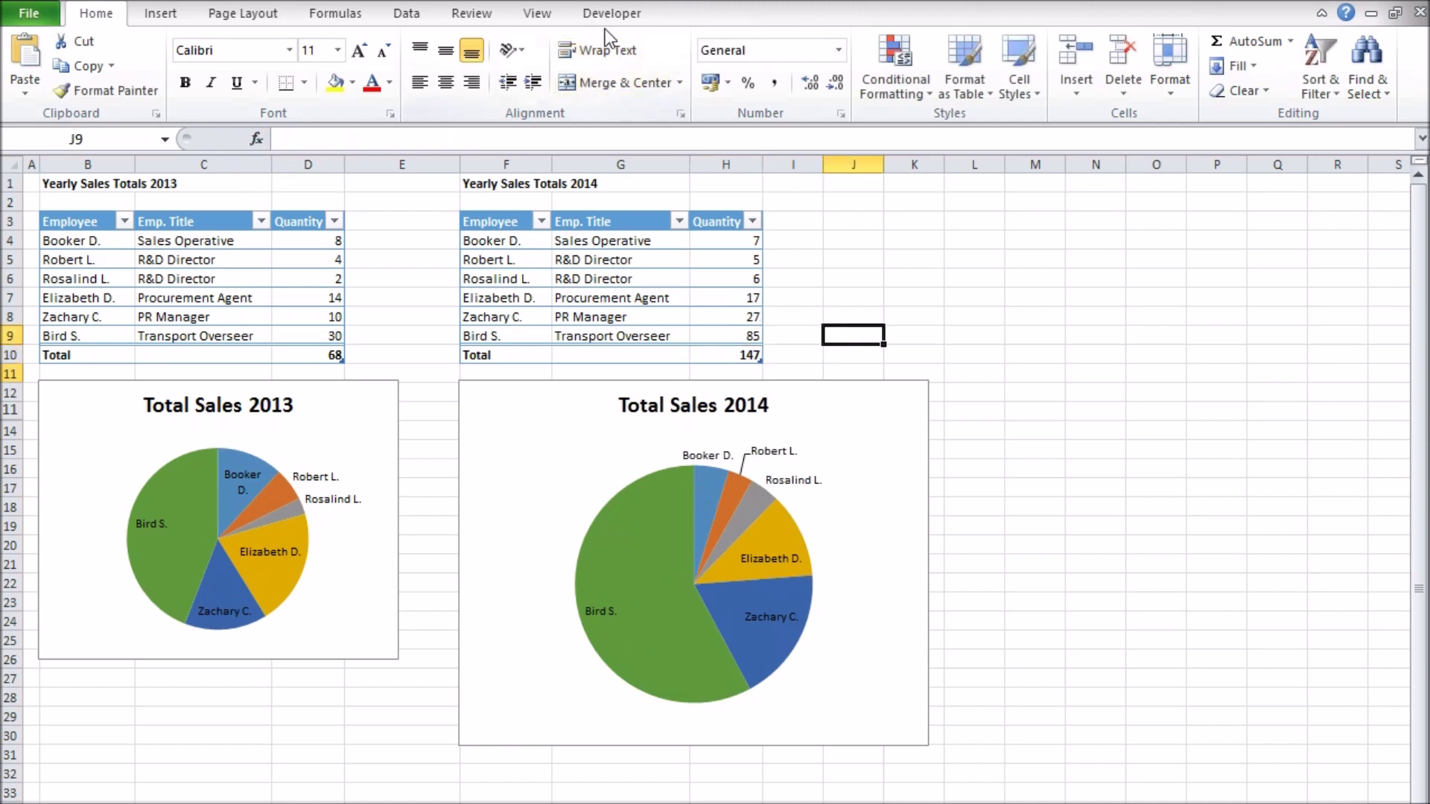
# Step: Run the AdjustPieSizes macro from View > Macros to enlarge the 2014 pie further
pyautogui.click(545, 16)
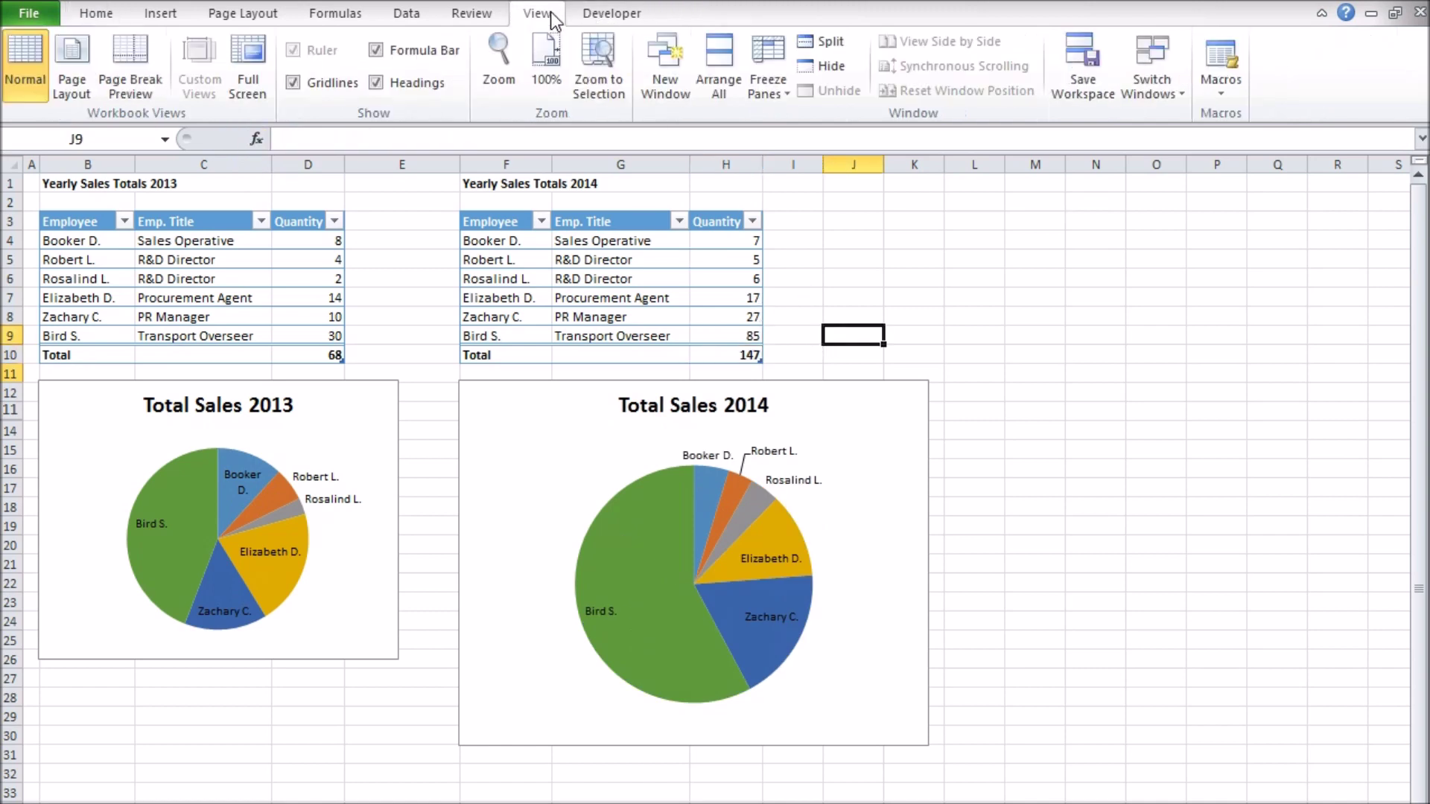
pyautogui.click(1209, 90)
pyautogui.click(1232, 118)
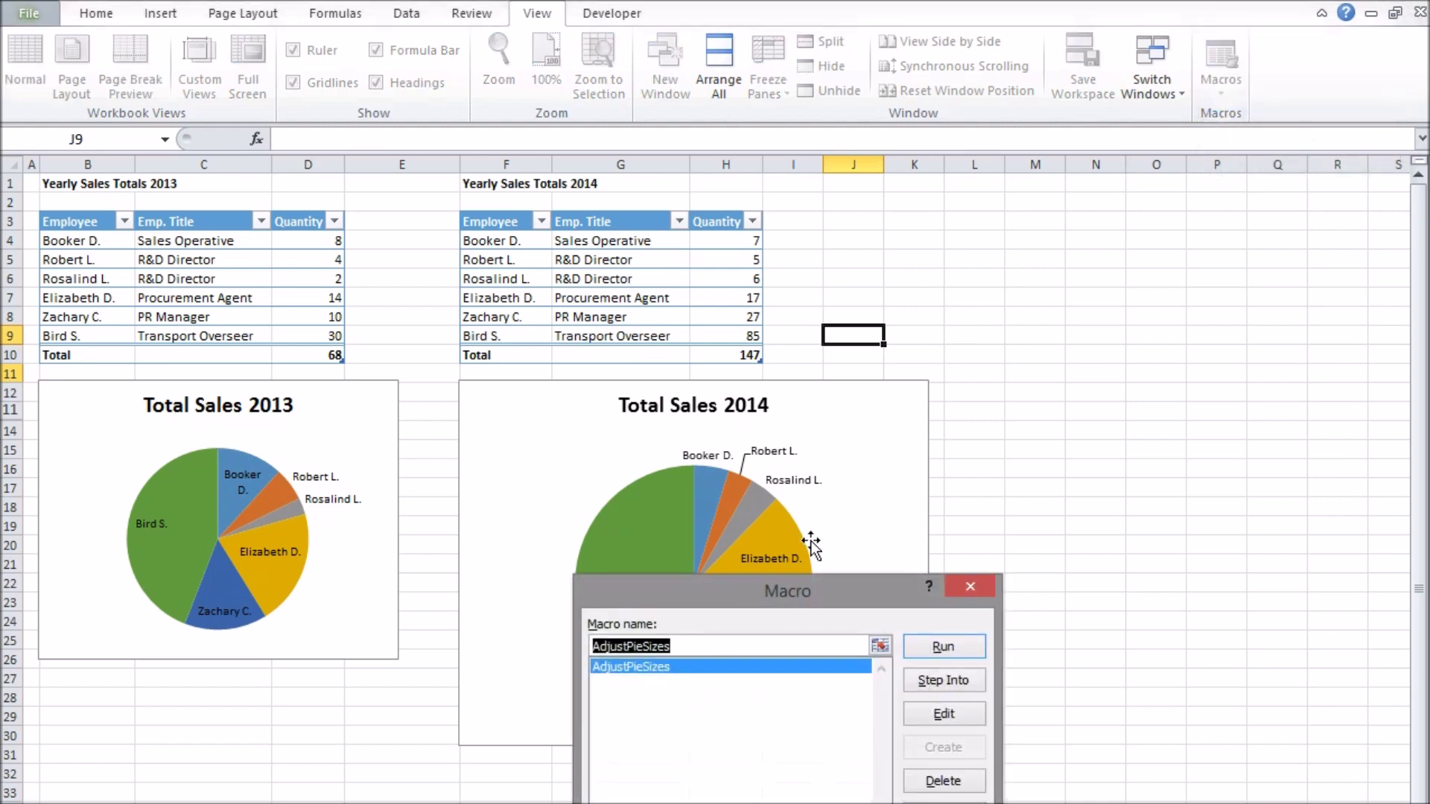
pyautogui.moveTo(792, 592); pyautogui.dragTo(1119, 211)
pyautogui.click(981, 282)
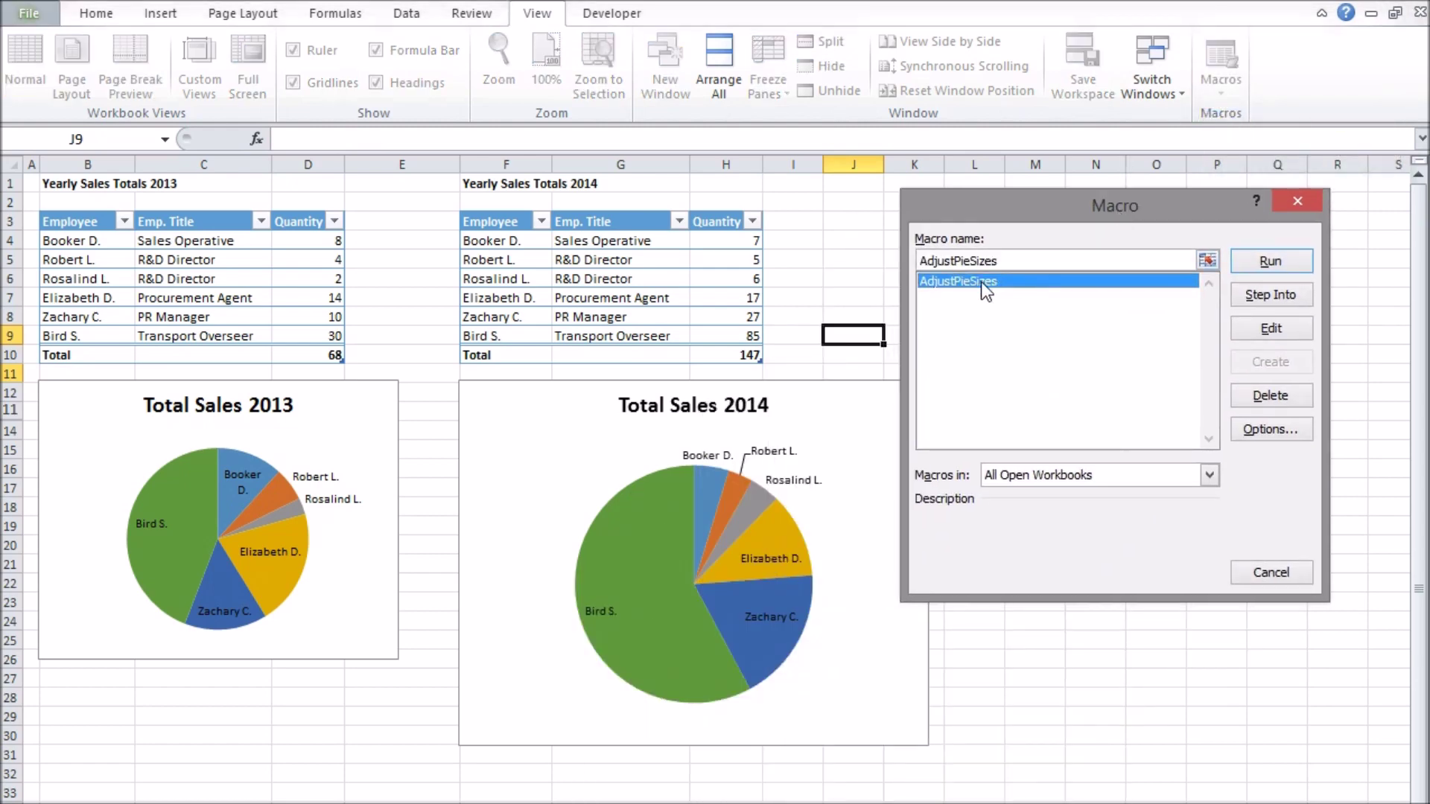
pyautogui.click(1243, 261)
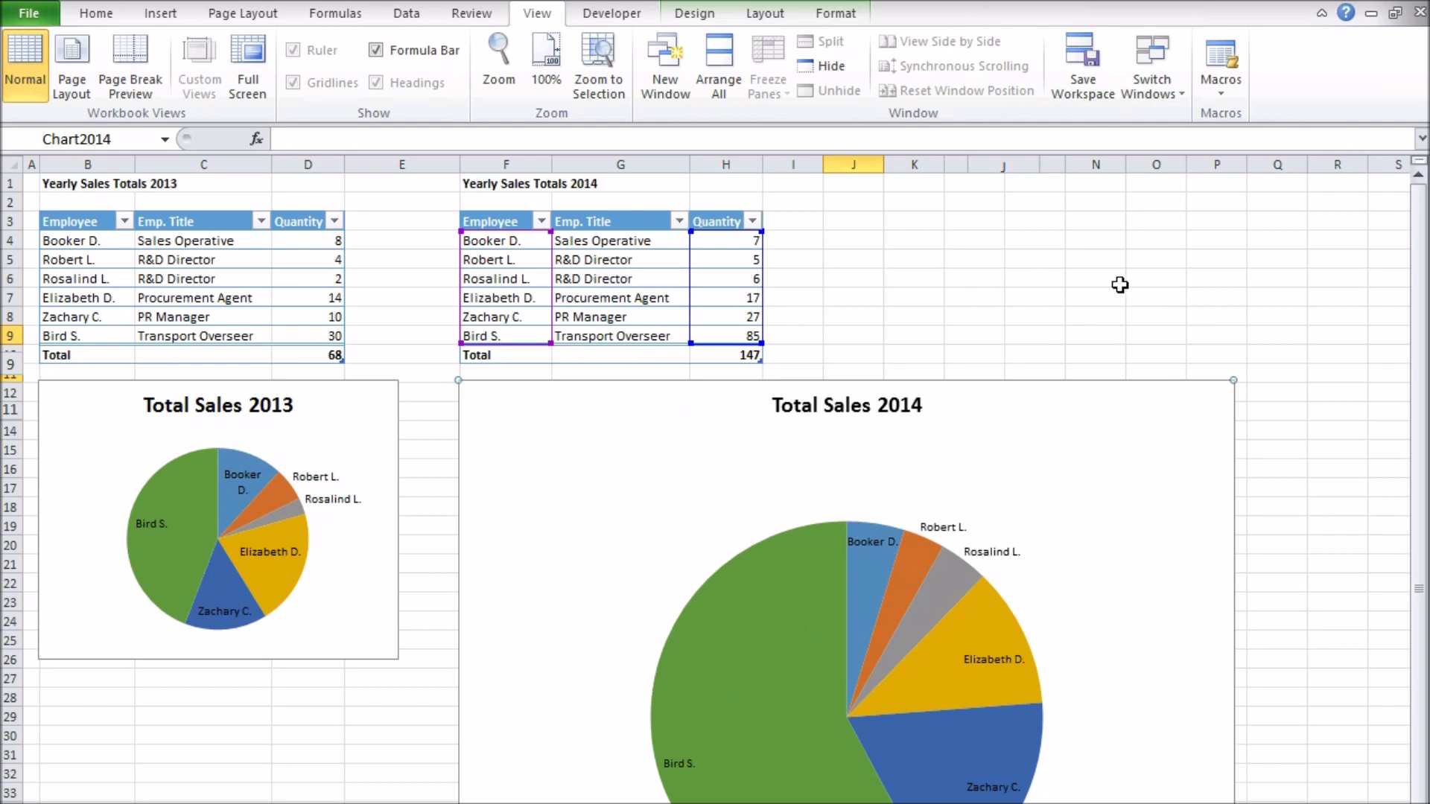
pyautogui.click(1275, 283)
pyautogui.scroll(-4, 1275, 287)
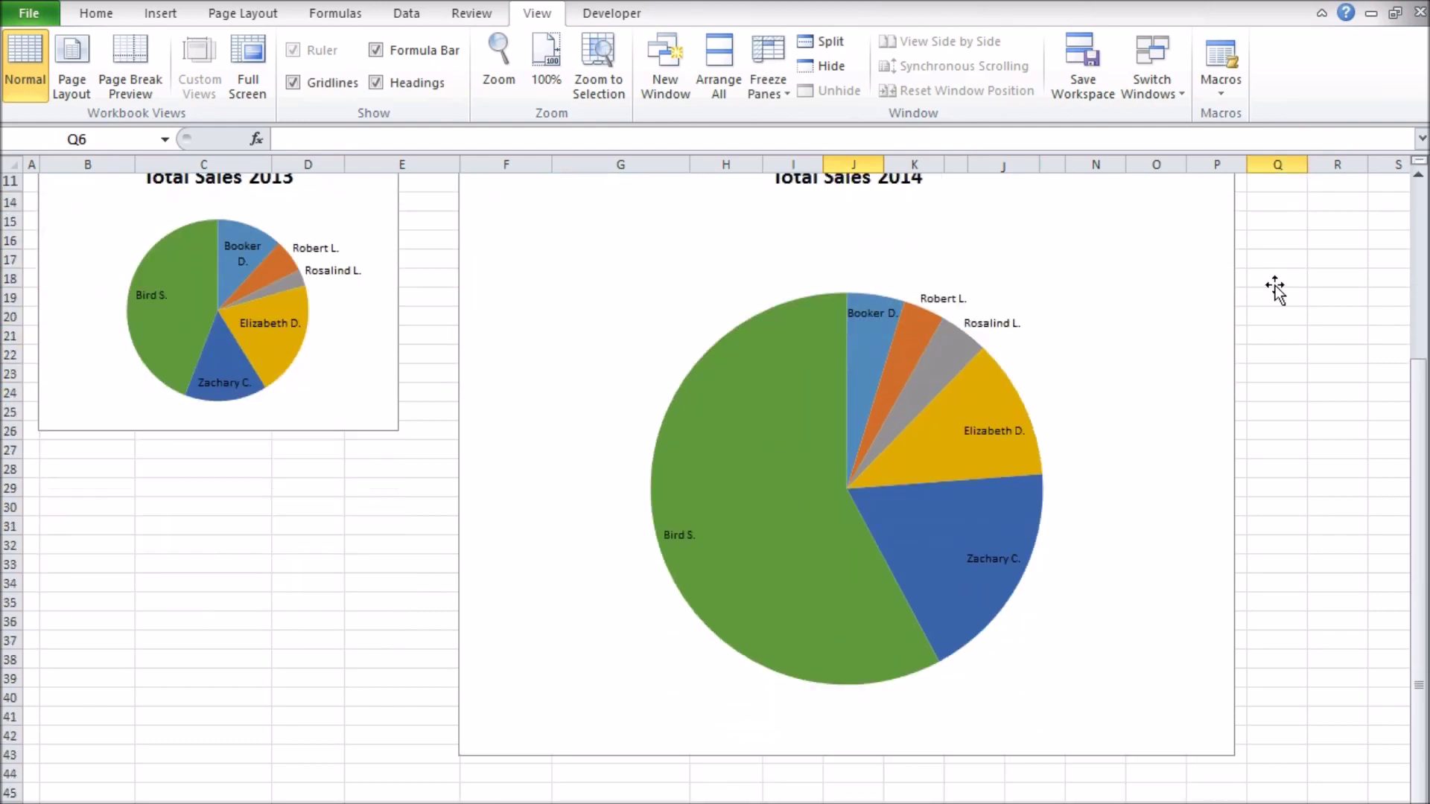
pyautogui.scroll(1, 1275, 287)
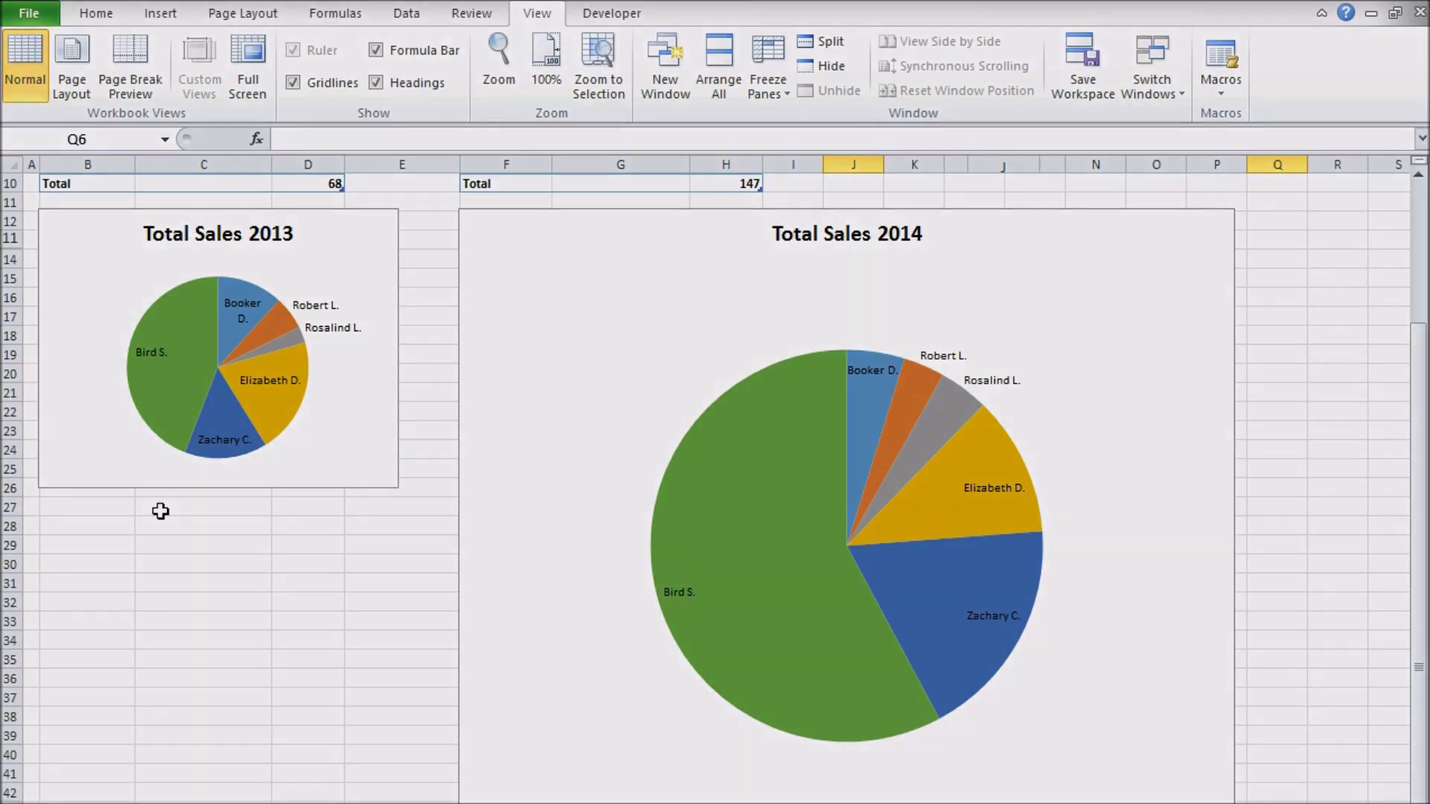